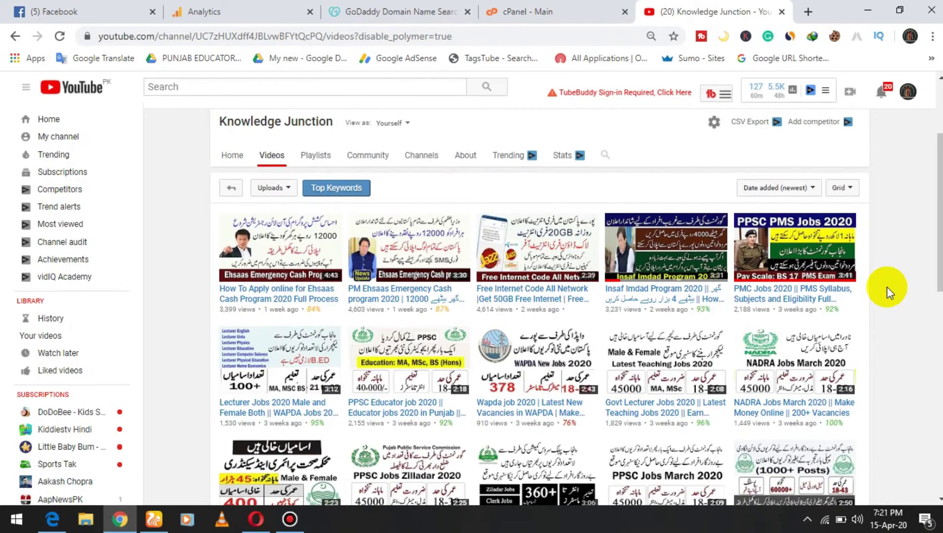
Step: Look through the uploaded videos on the Knowledge Junction YouTube channel
scroll(887, 286, down, 3)
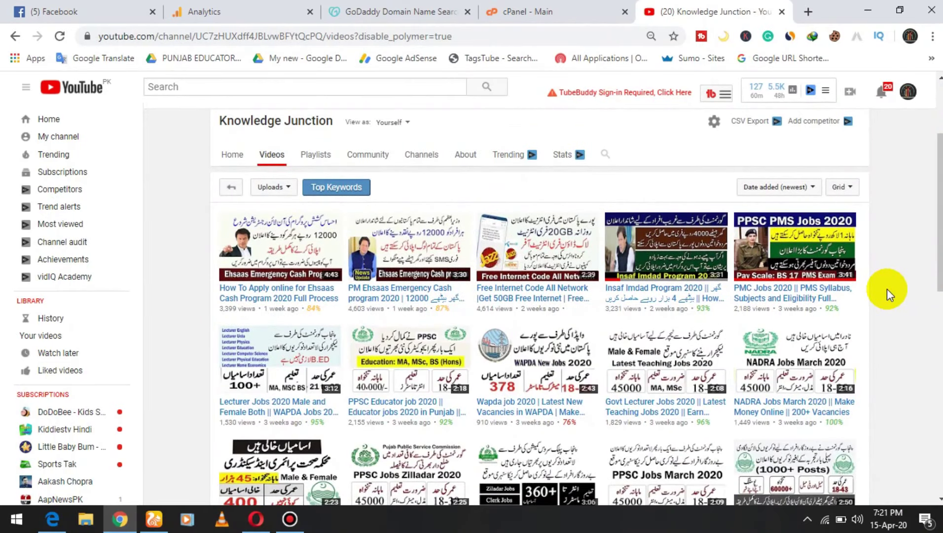
scroll(887, 289, up, 2)
scroll(888, 290, down, 4)
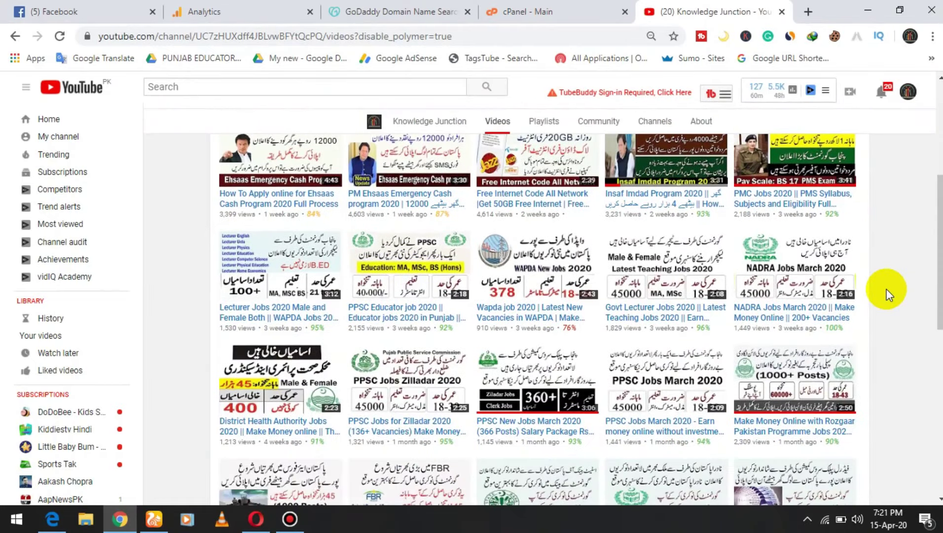
click(409, 12)
scroll(376, 276, down, 2)
click(523, 12)
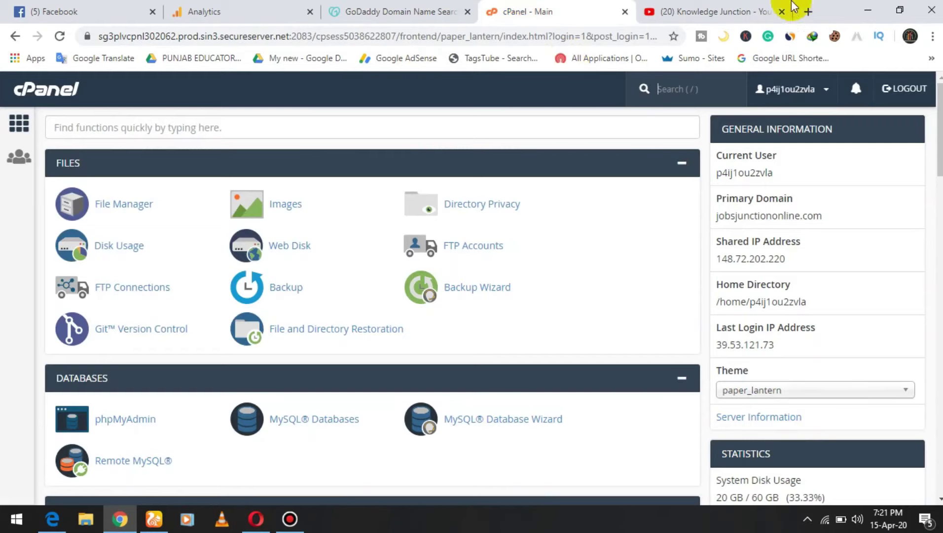
click(710, 12)
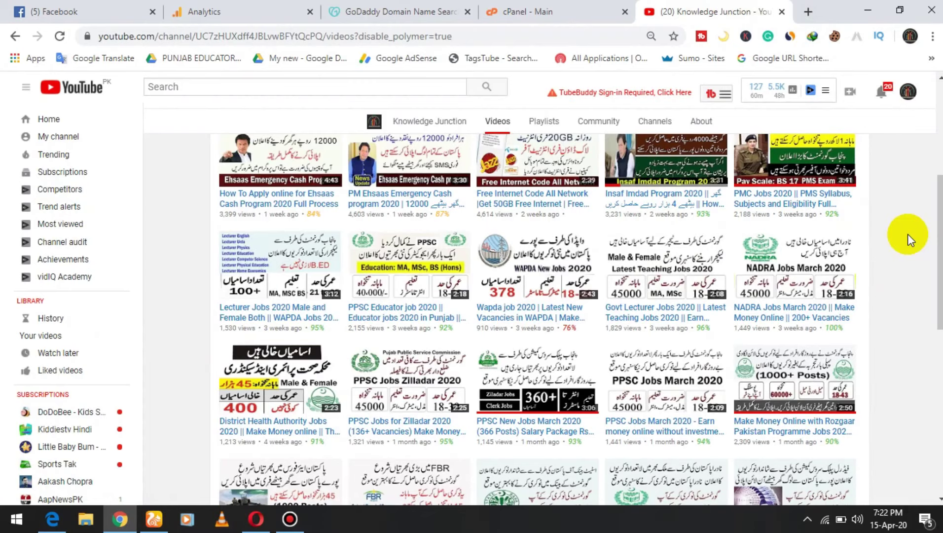
scroll(908, 234, up, 2)
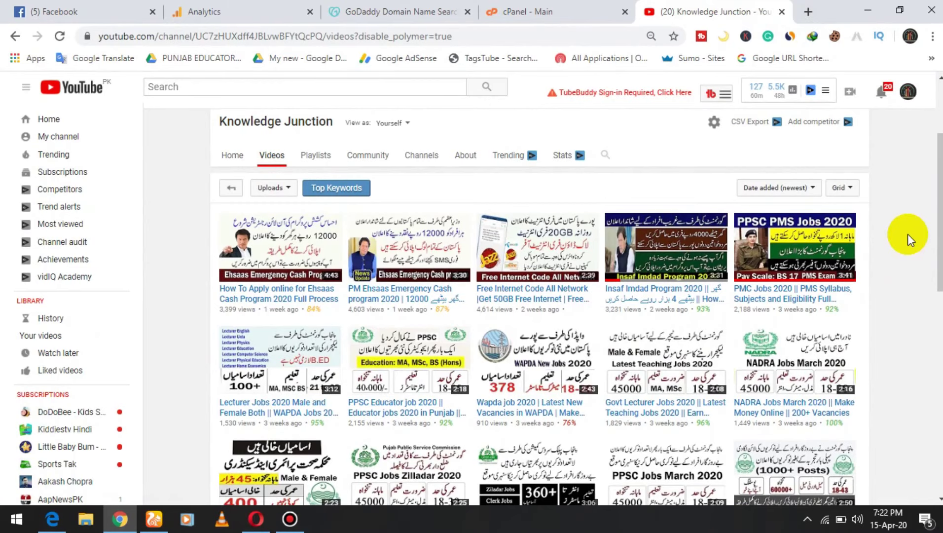
scroll(885, 244, down, 3)
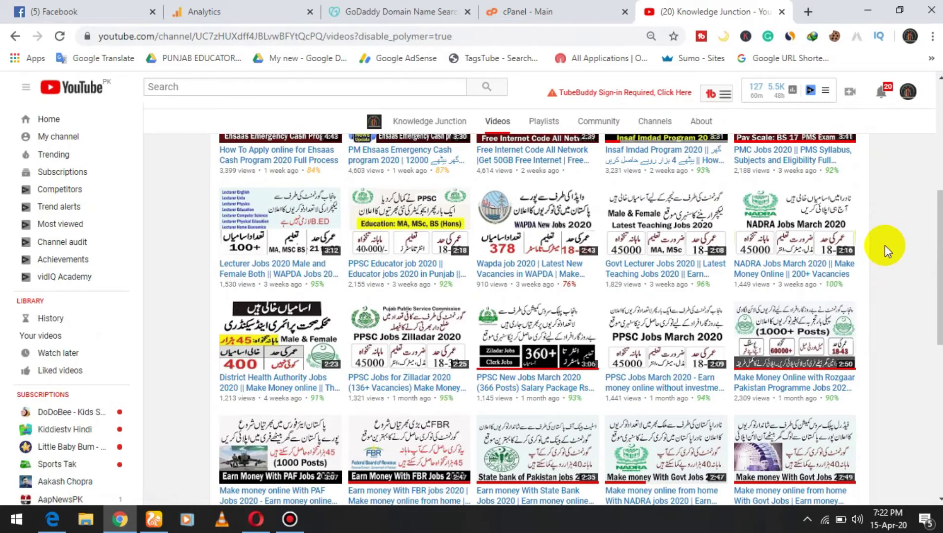
Step: Search Google for godaddy in a new browser tab and open the GoDaddy website
click(808, 12)
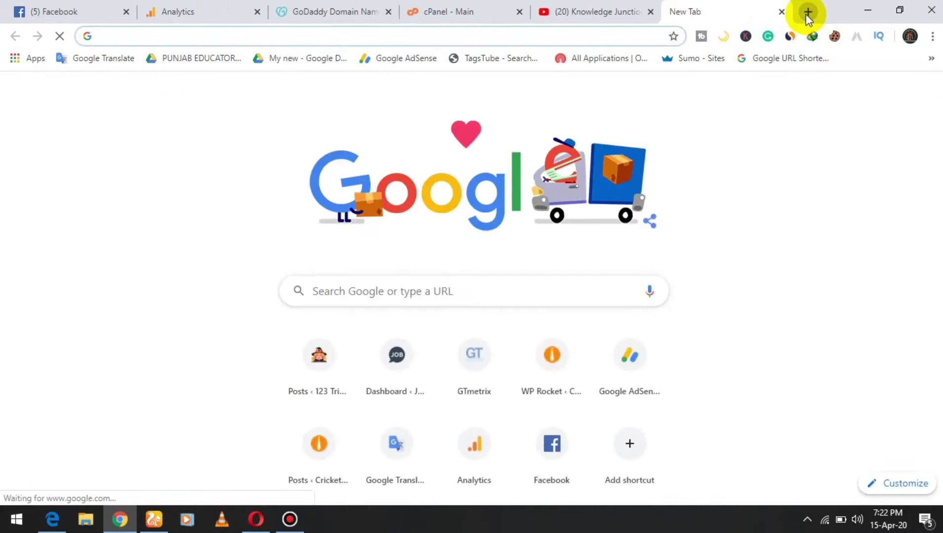
text(godaddy)
key(Return)
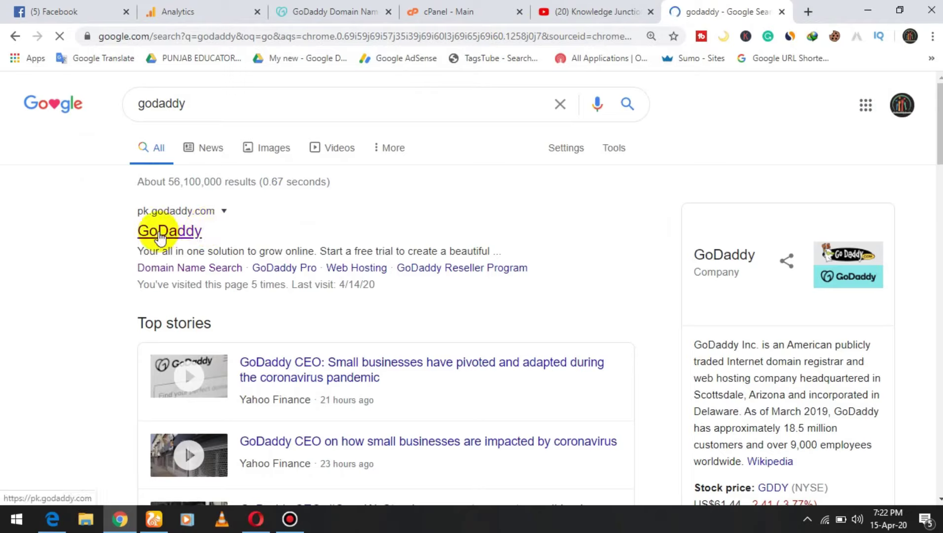
click(164, 235)
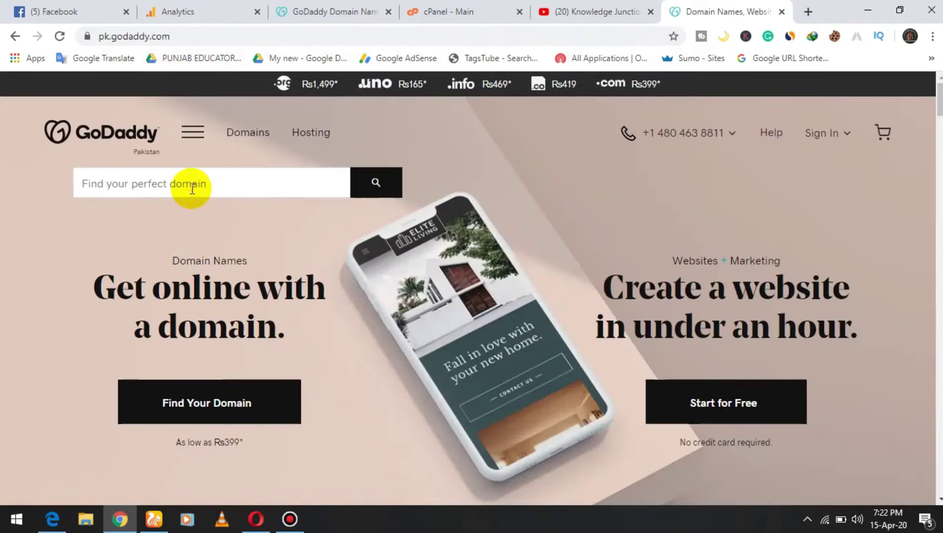
Step: Search GoDaddy for the domain name education4you
click(180, 186)
click(150, 220)
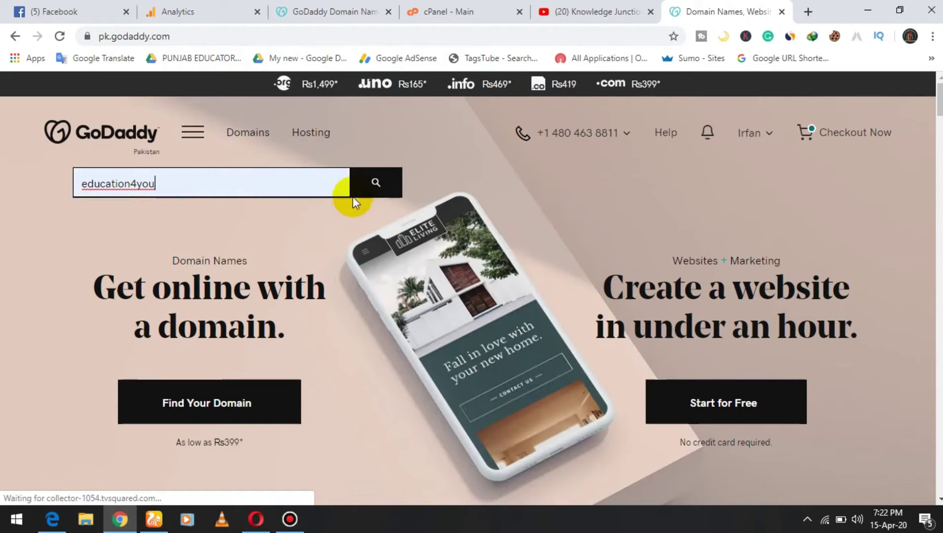
click(380, 192)
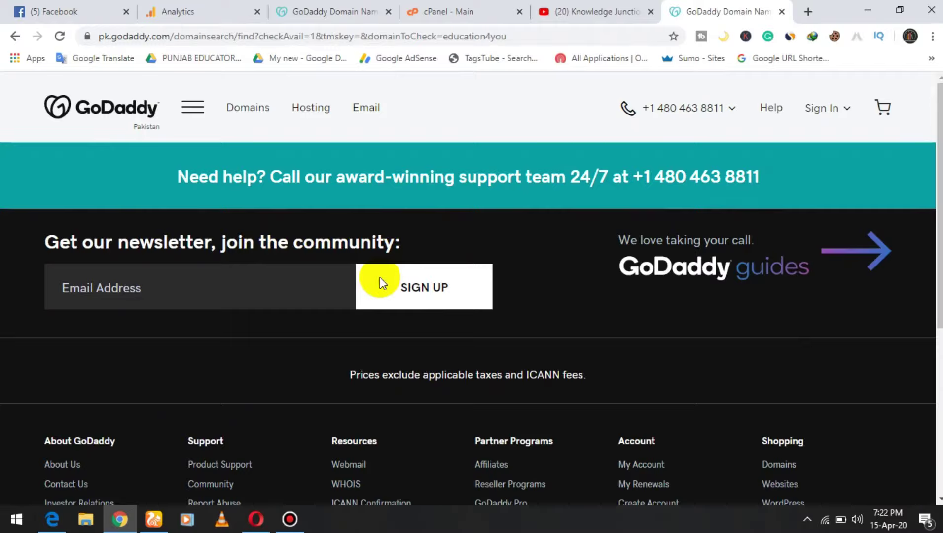
Step: Review the alternative domain names and their prices in the education4you search results
scroll(380, 282, down, 2)
scroll(379, 282, down, 1)
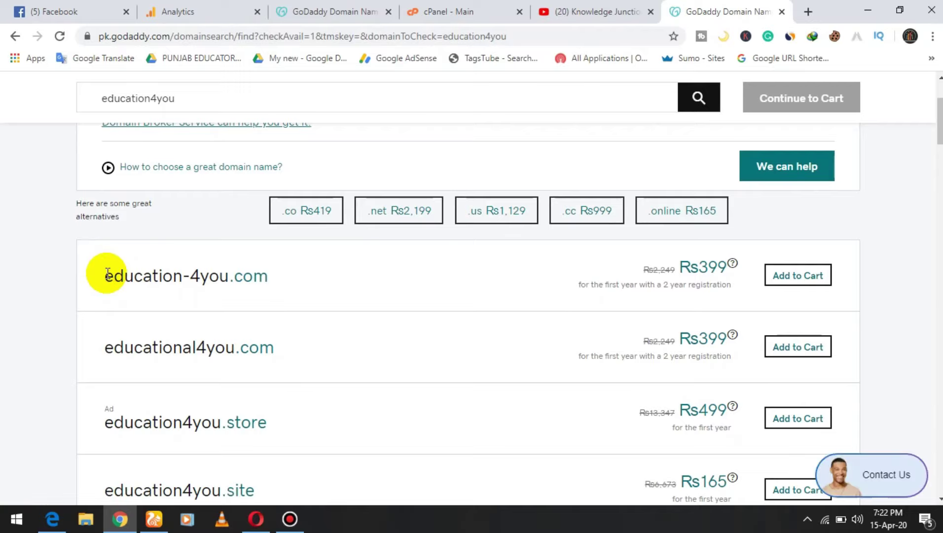
scroll(166, 286, down, 3)
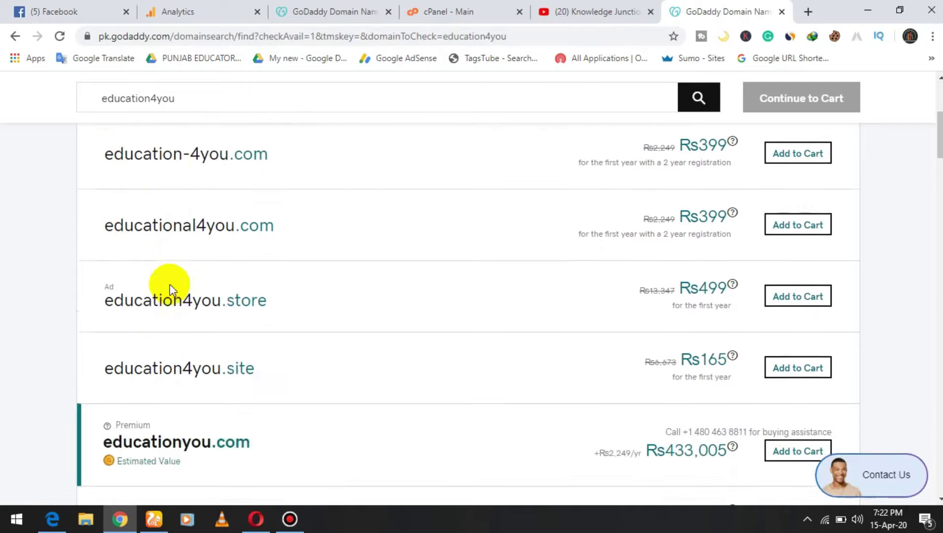
scroll(168, 282, up, 3)
scroll(592, 269, down, 6)
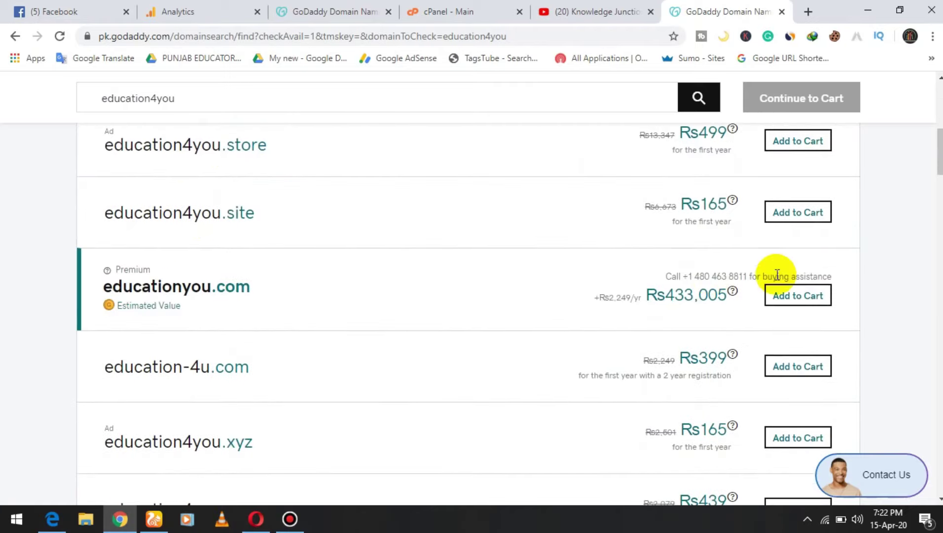
scroll(565, 227, down, 4)
scroll(563, 228, down, 4)
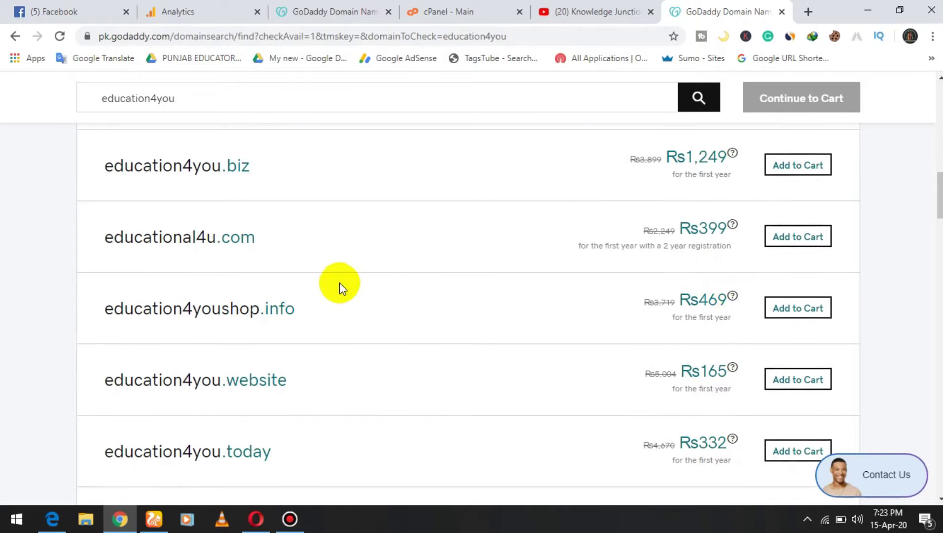
scroll(340, 282, up, 4)
scroll(340, 285, up, 3)
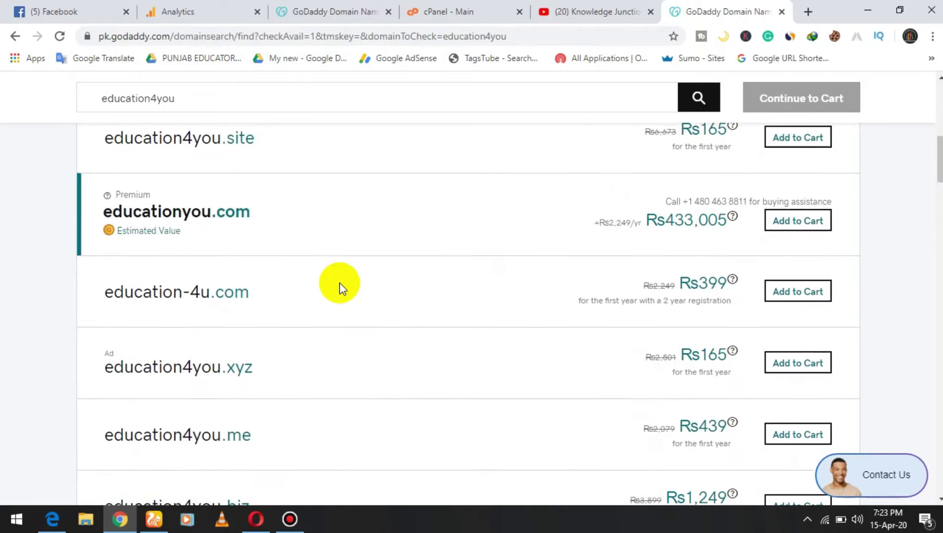
scroll(340, 282, up, 10)
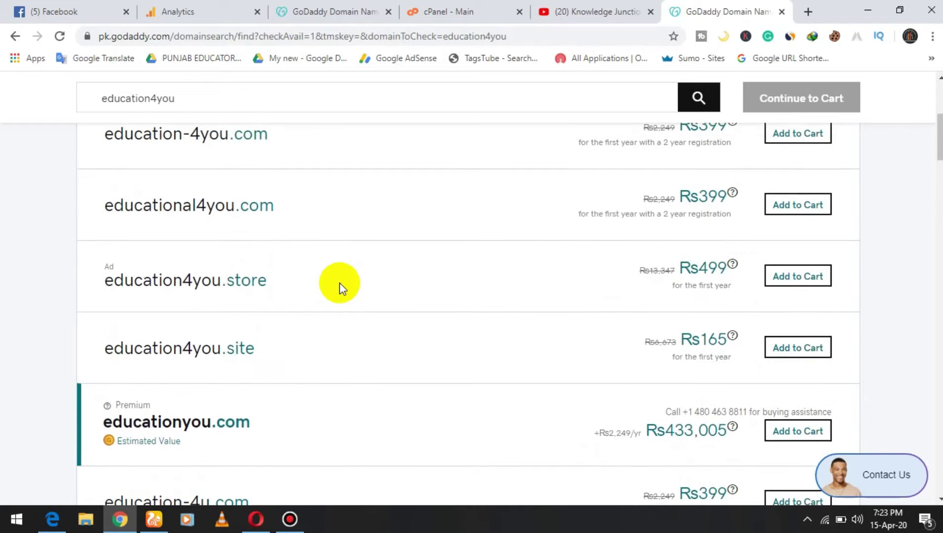
scroll(447, 288, down, 4)
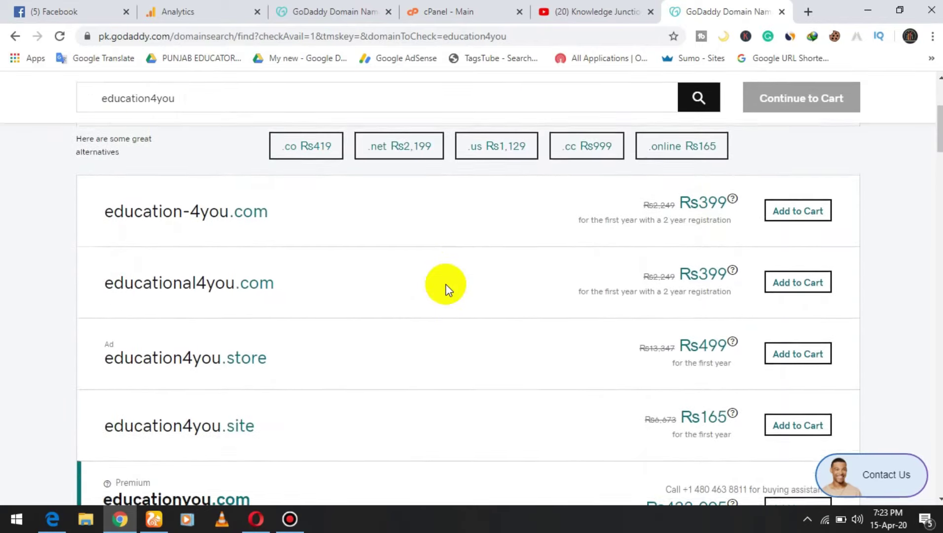
Step: Search Google for hostinger in another new browser tab, open the Hostinger website and view its hosting offer
click(809, 12)
text(ho)
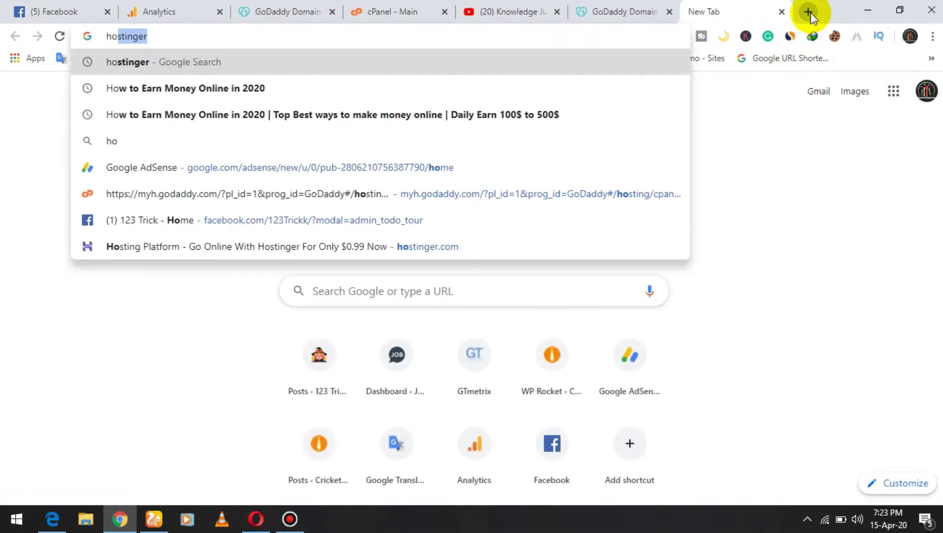
key(Return)
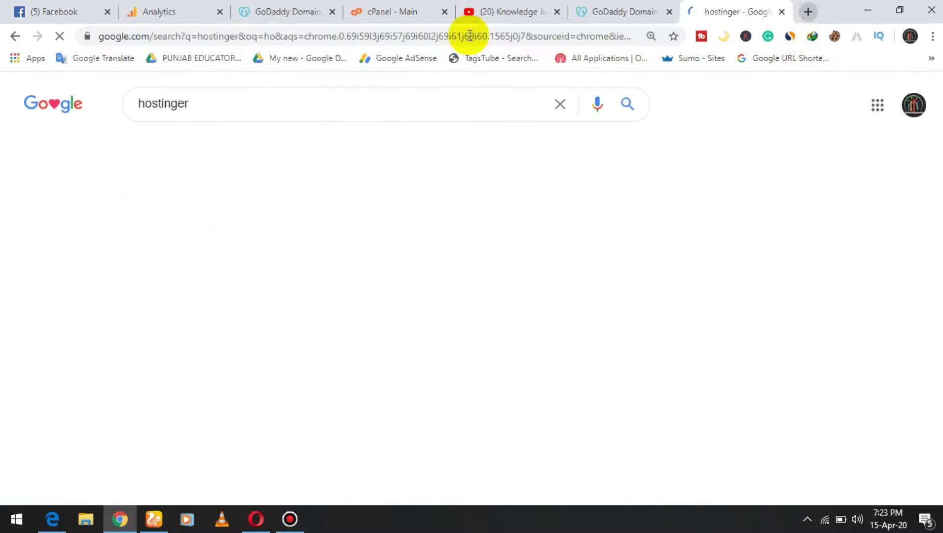
click(197, 231)
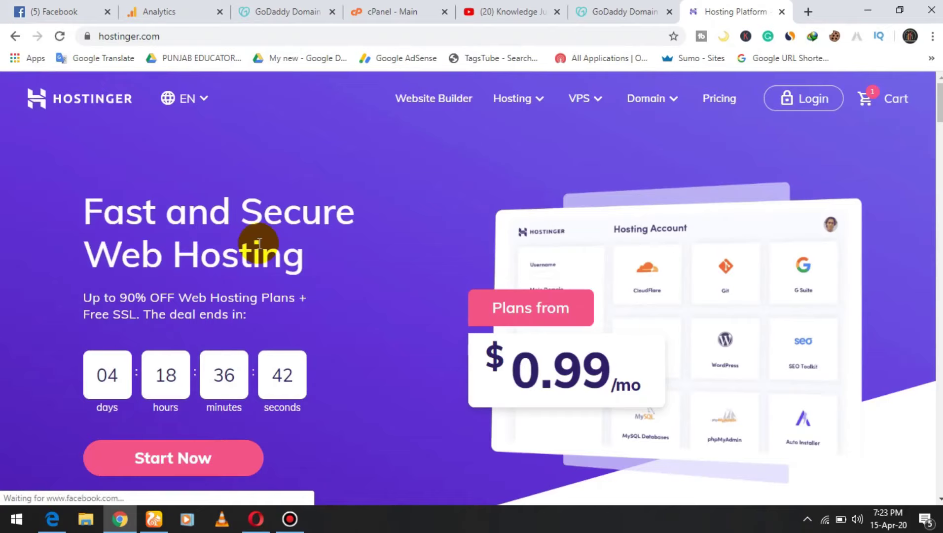
scroll(259, 243, down, 1)
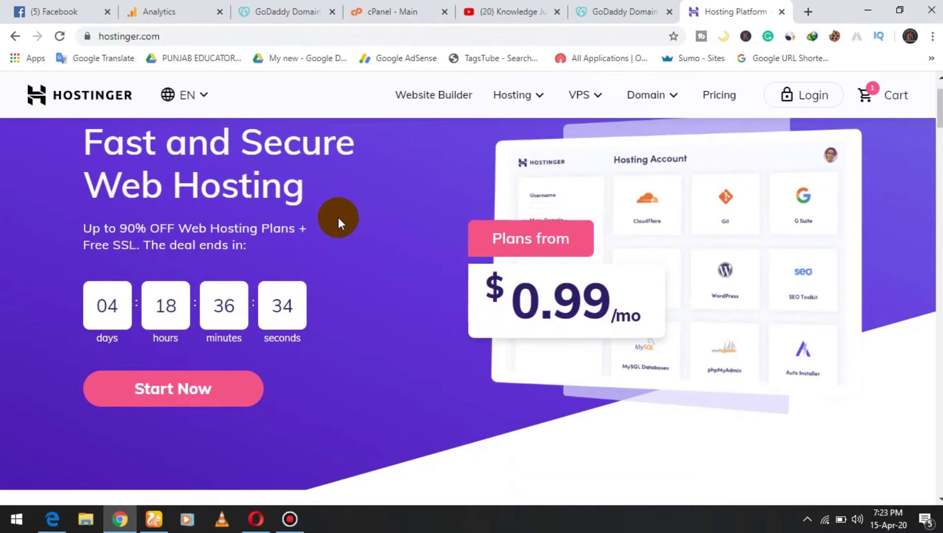
scroll(338, 218, up, 2)
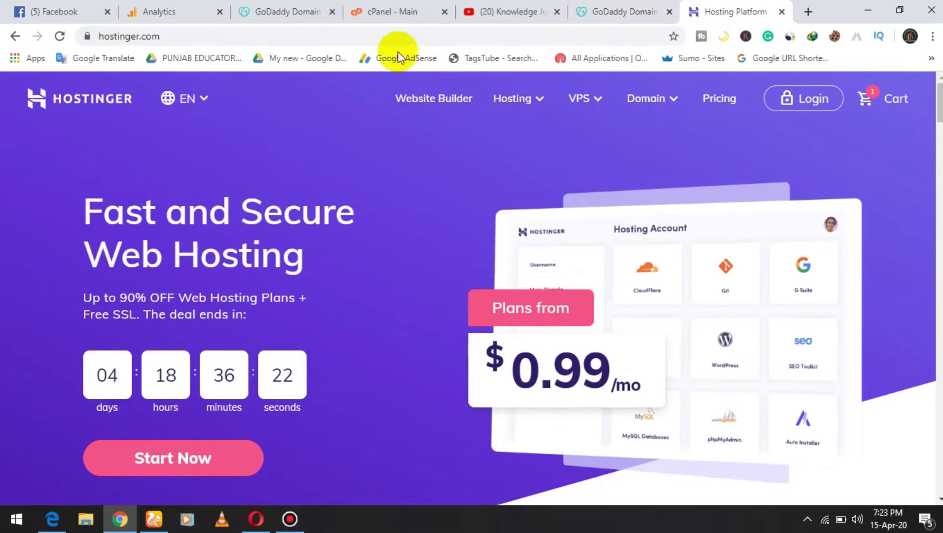
Step: Return to the hosting account's cPanel and open the Addon Domains page
click(387, 11)
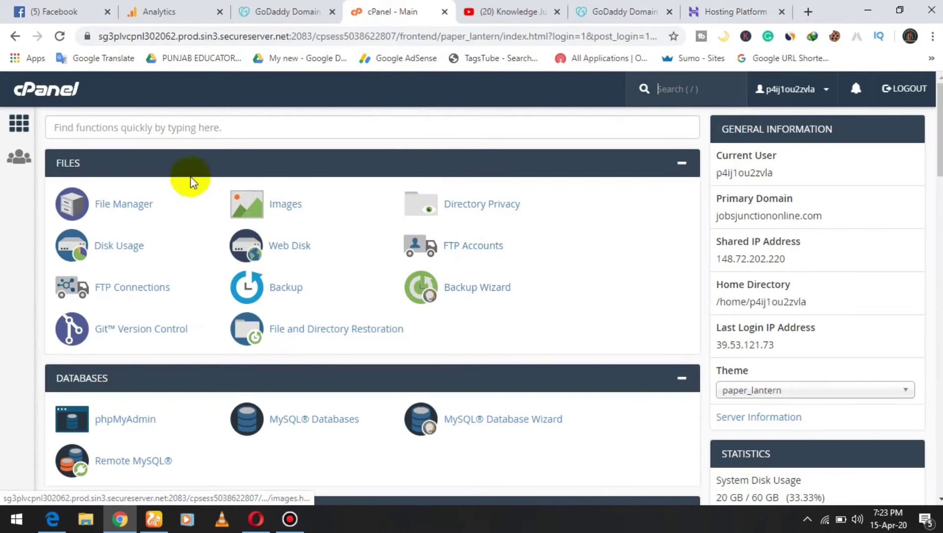
scroll(197, 207, down, 4)
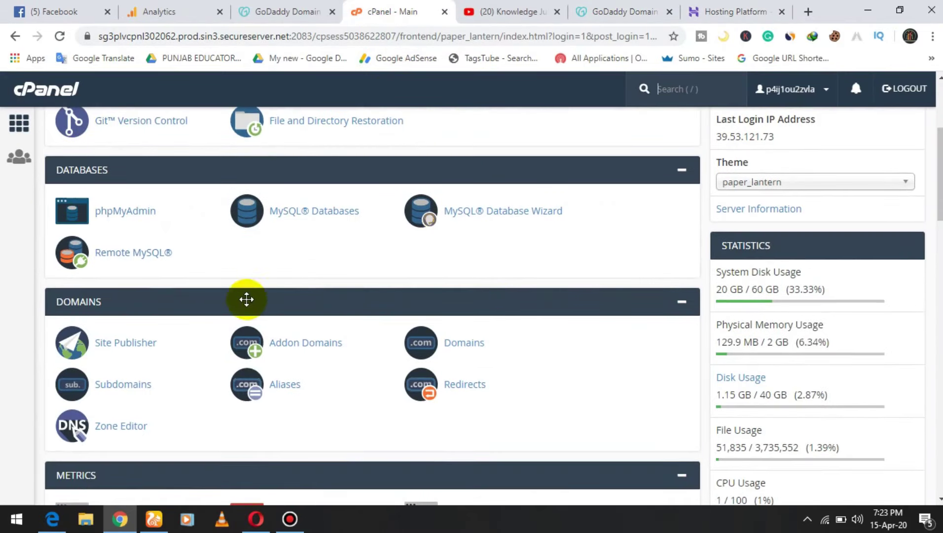
scroll(247, 299, up, 4)
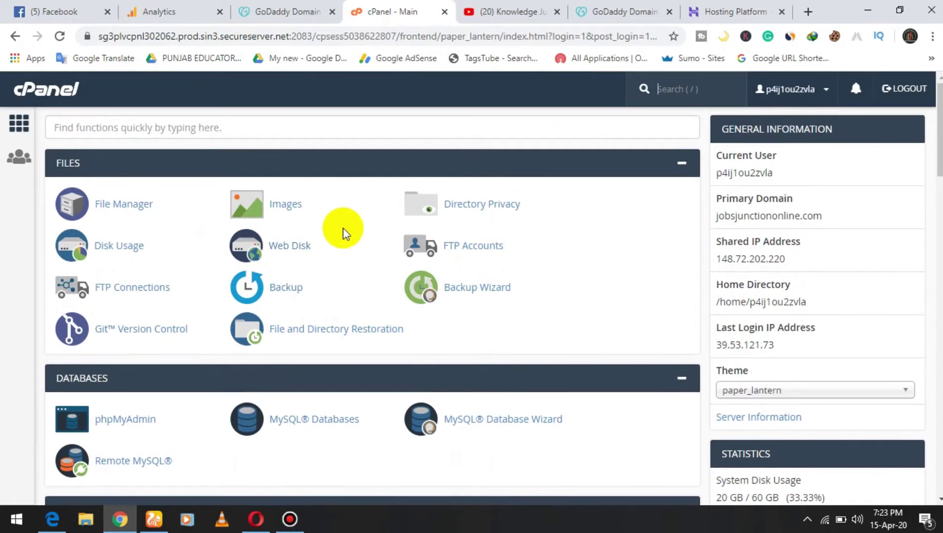
scroll(342, 228, down, 4)
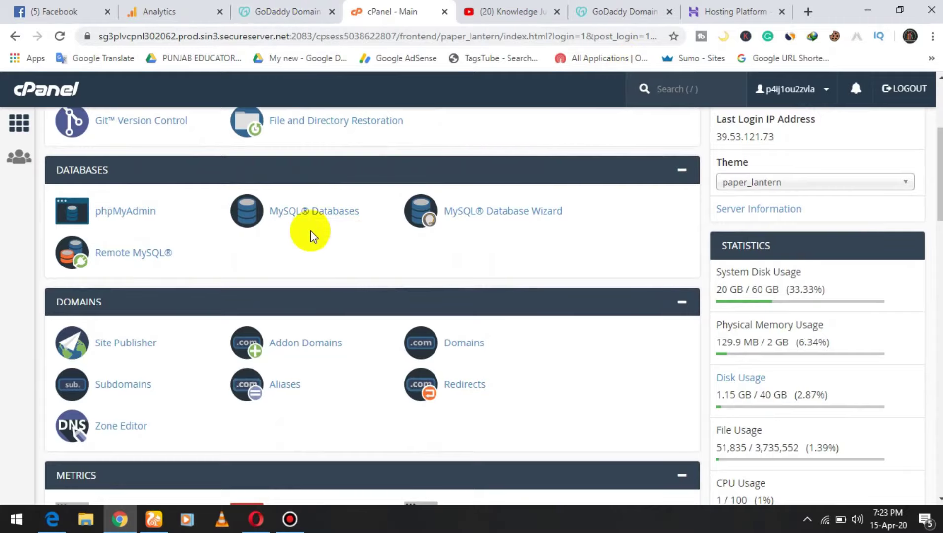
scroll(310, 231, up, 3)
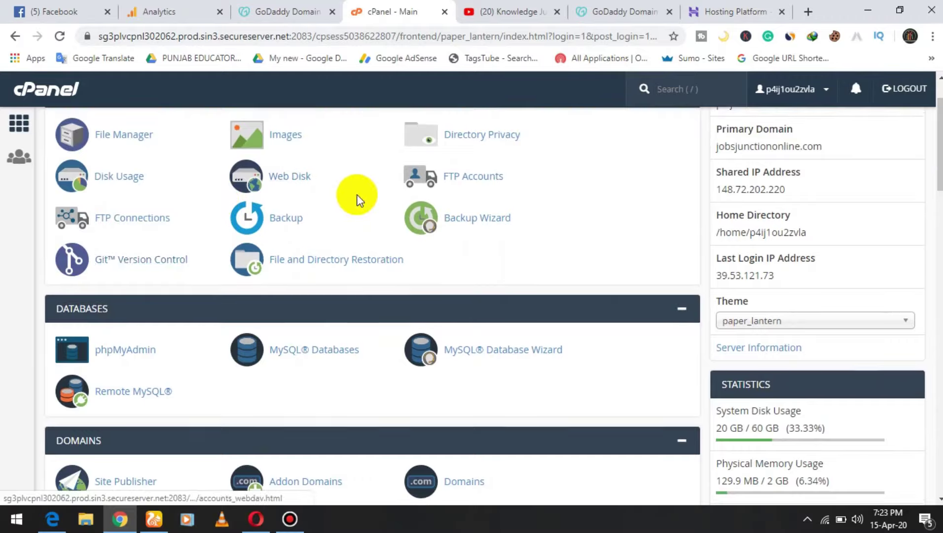
scroll(358, 200, up, 1)
scroll(295, 164, down, 8)
scroll(207, 287, up, 6)
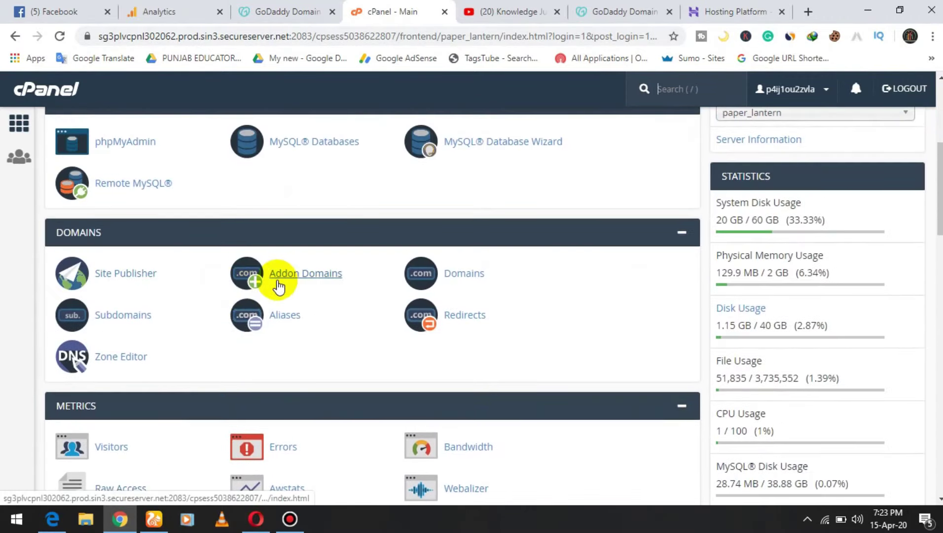
click(307, 276)
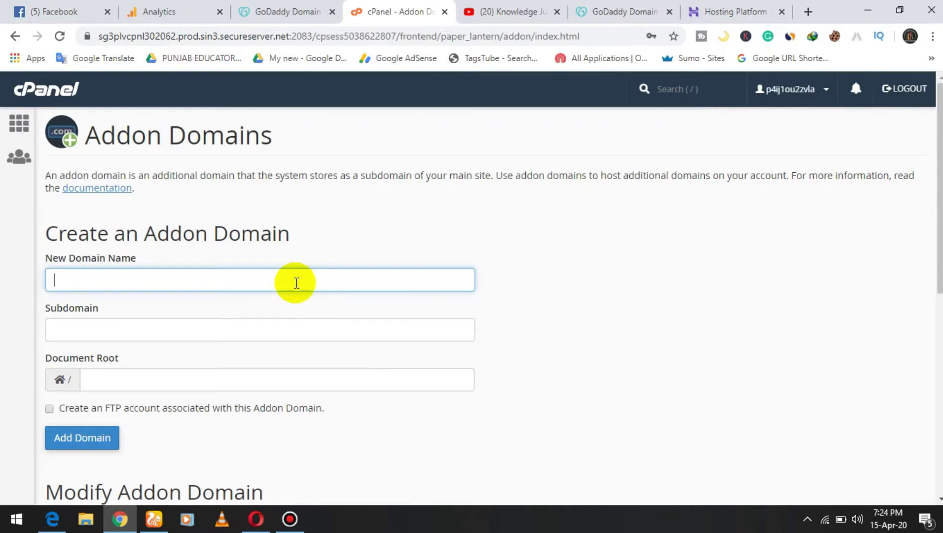
Step: Add love24.xyz as an addon domain with subdomain love24 and document root public_html/love24.xyz
text(love24.xyz)
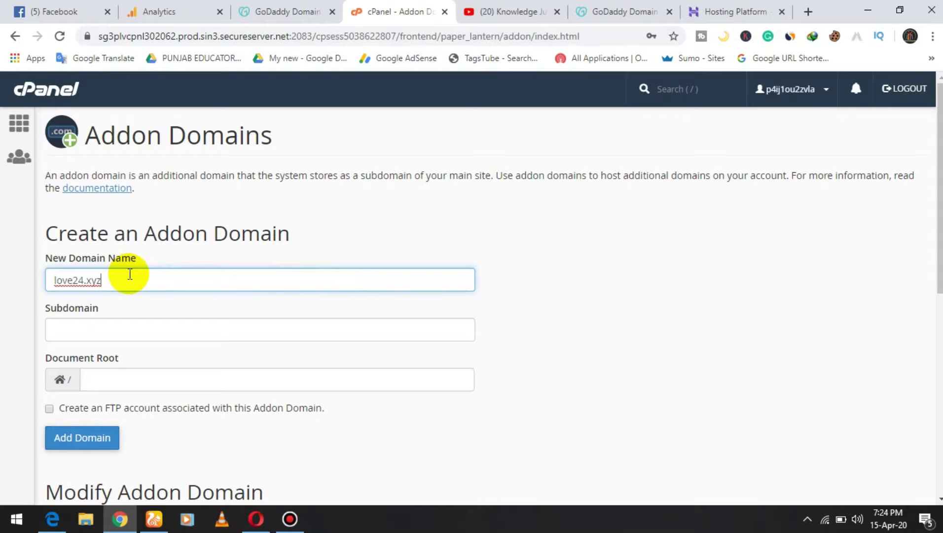
scroll(131, 272, down, 2)
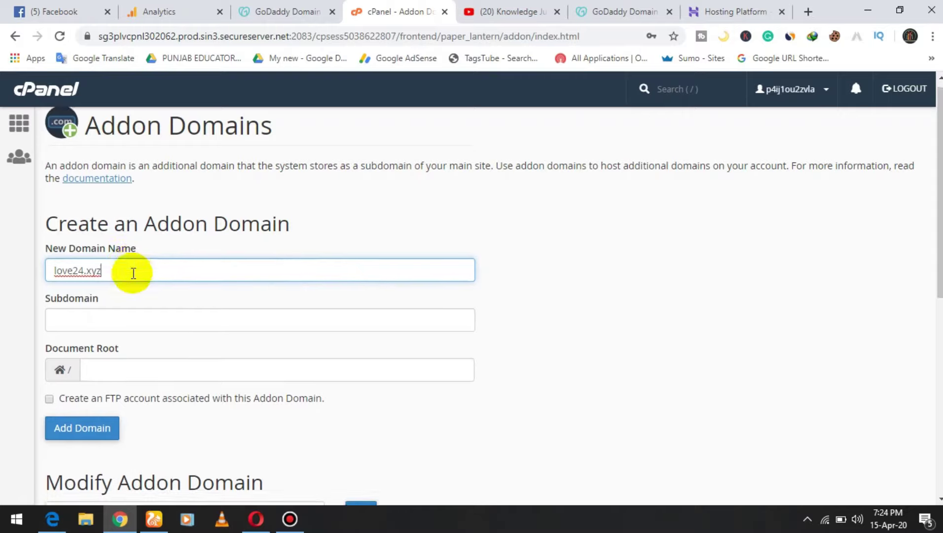
scroll(220, 261, up, 2)
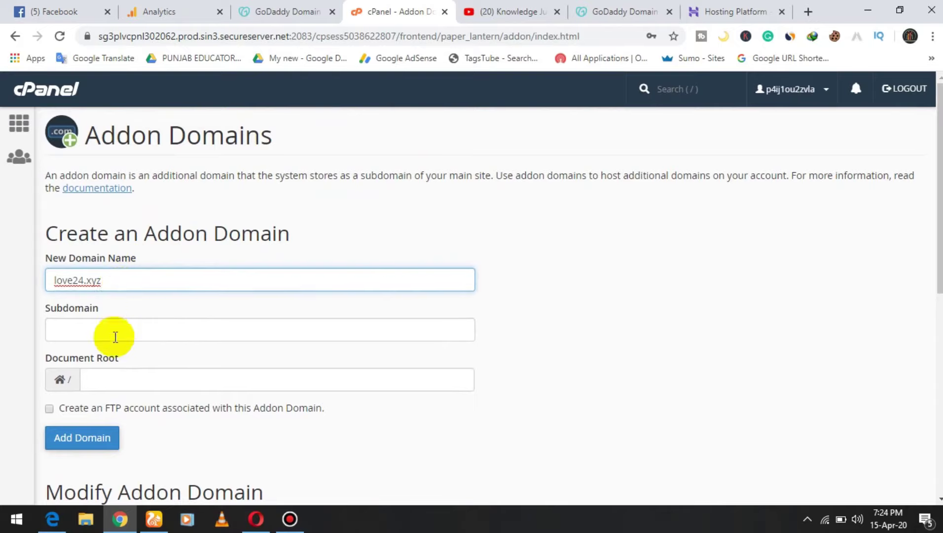
click(79, 443)
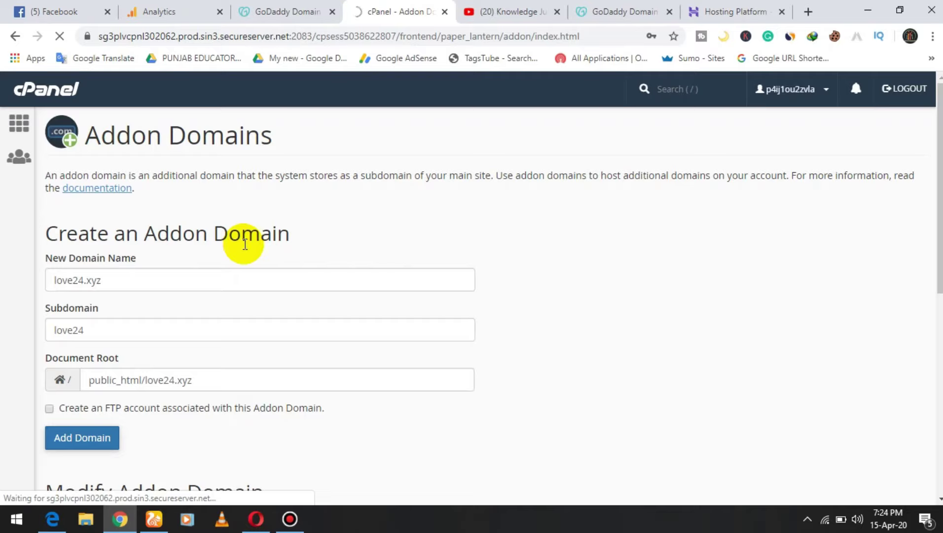
scroll(245, 244, down, 1)
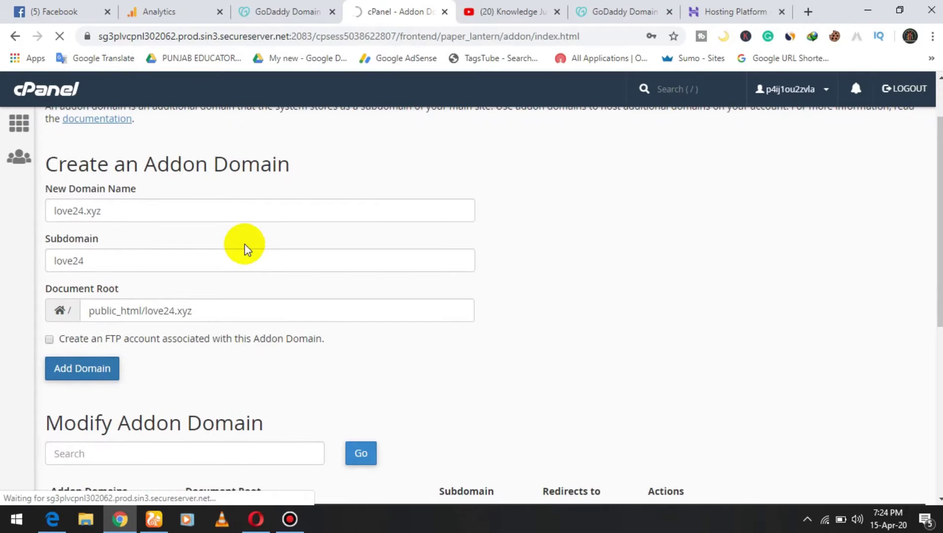
scroll(245, 248, up, 1)
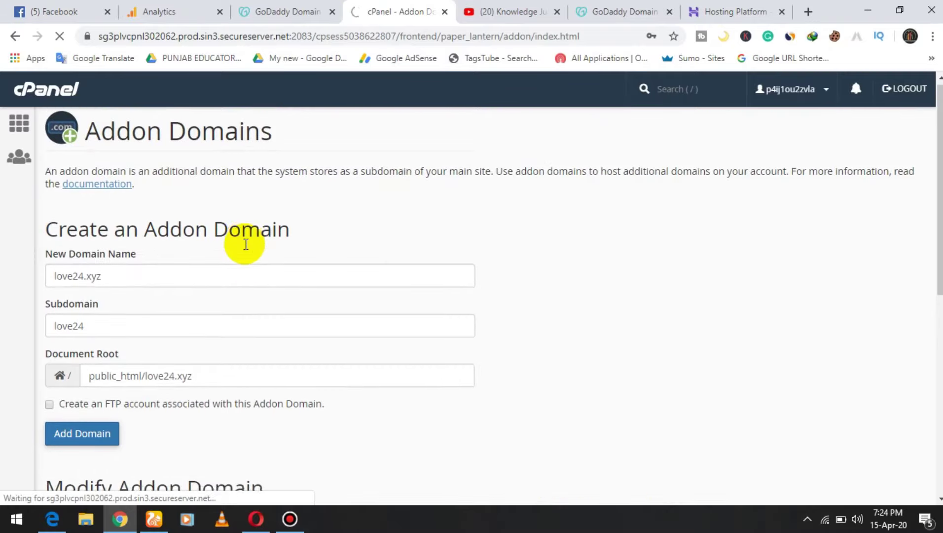
scroll(247, 250, down, 1)
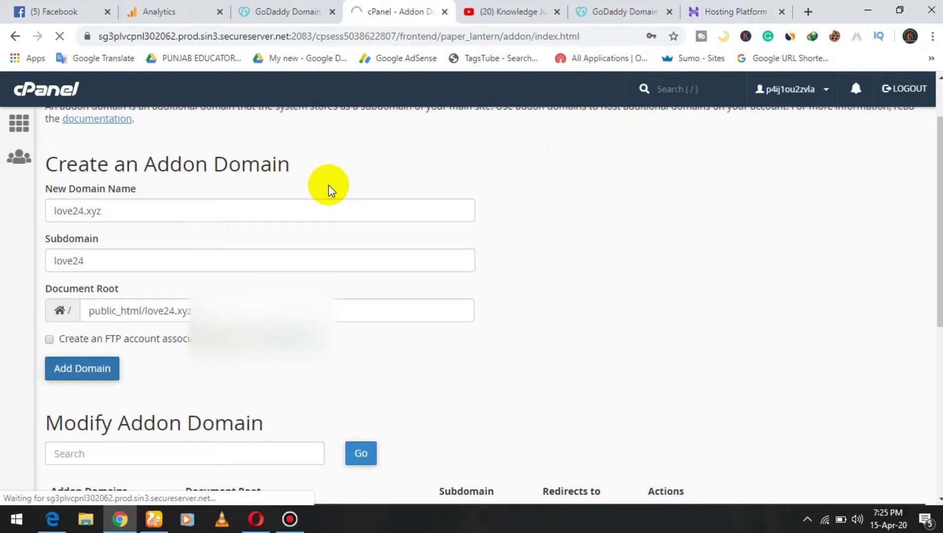
scroll(329, 186, up, 2)
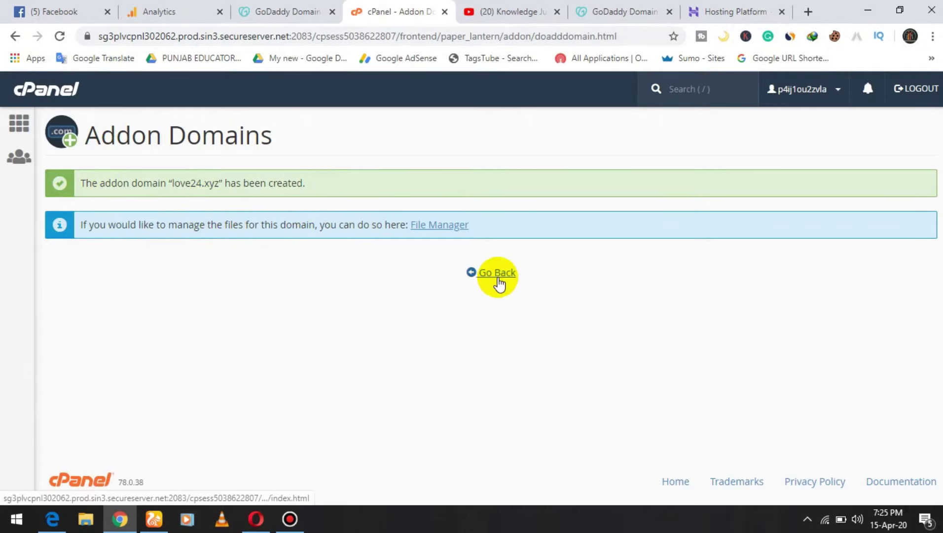
Step: Return to the cPanel home page, open WordPress from the featured applications and start a new installation of it
click(498, 277)
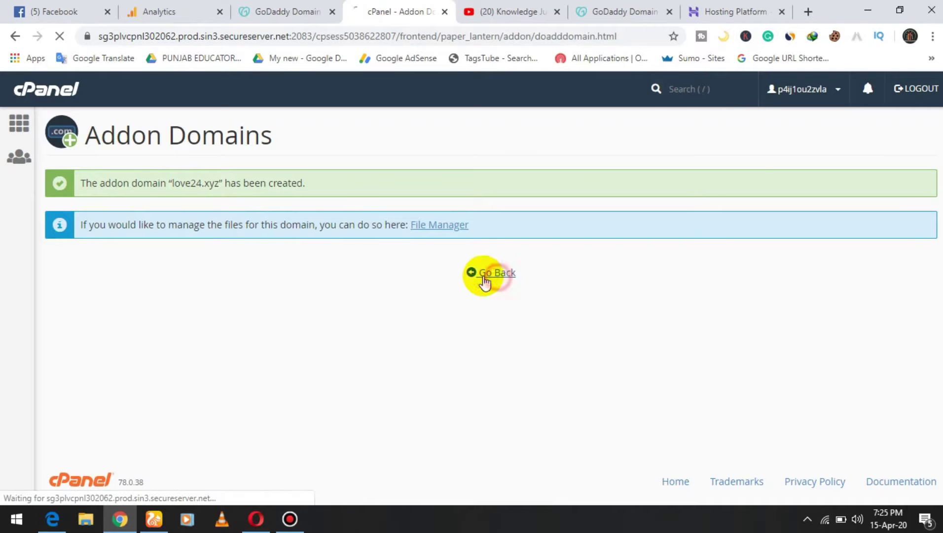
click(20, 129)
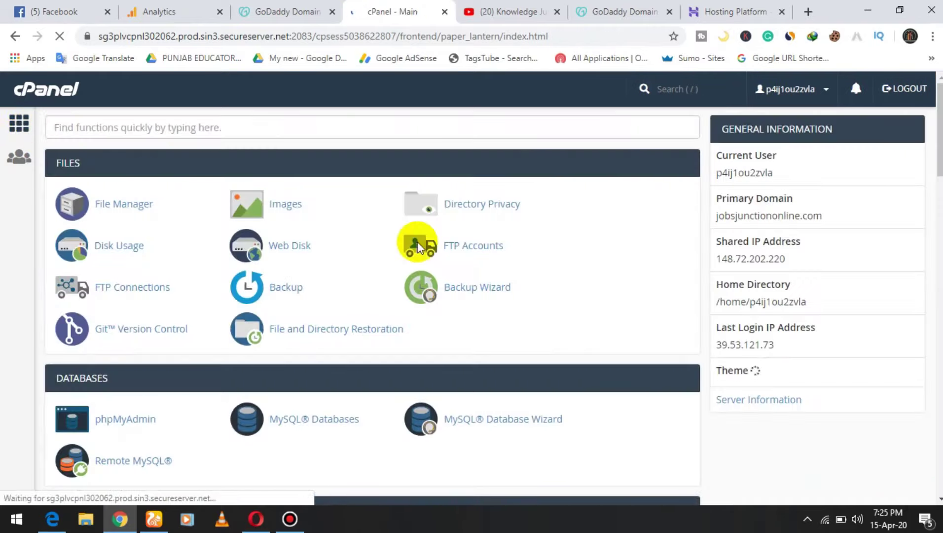
scroll(417, 237, down, 9)
scroll(417, 239, down, 15)
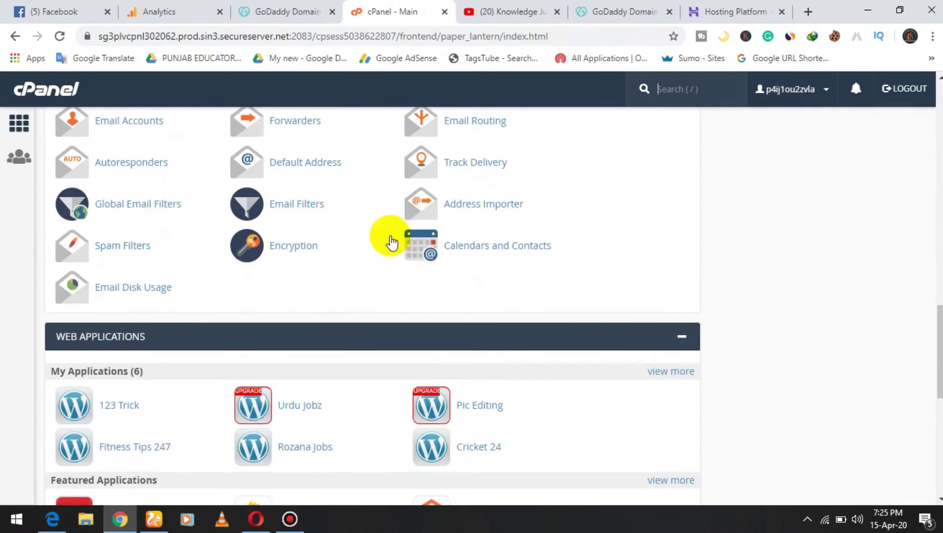
scroll(285, 234, up, 3)
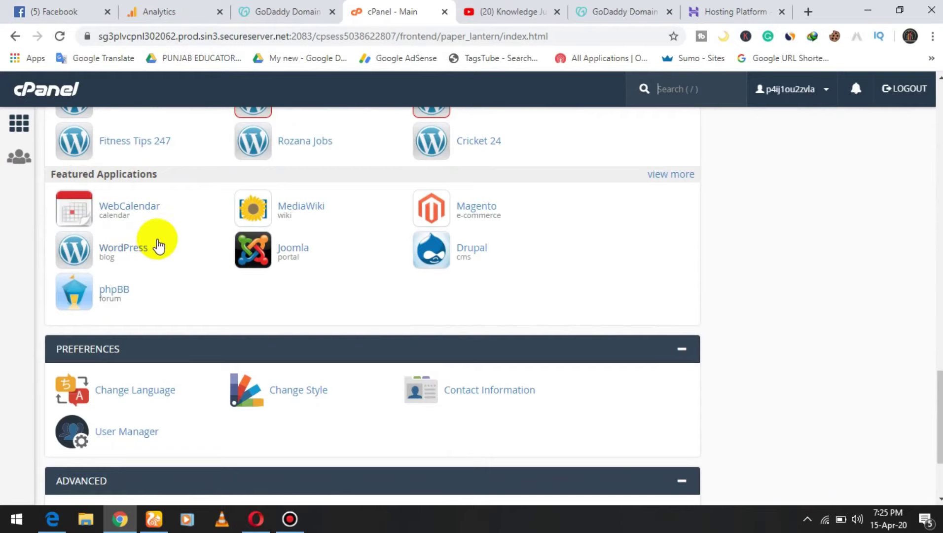
scroll(154, 244, up, 3)
scroll(296, 301, down, 1)
scroll(227, 316, down, 1)
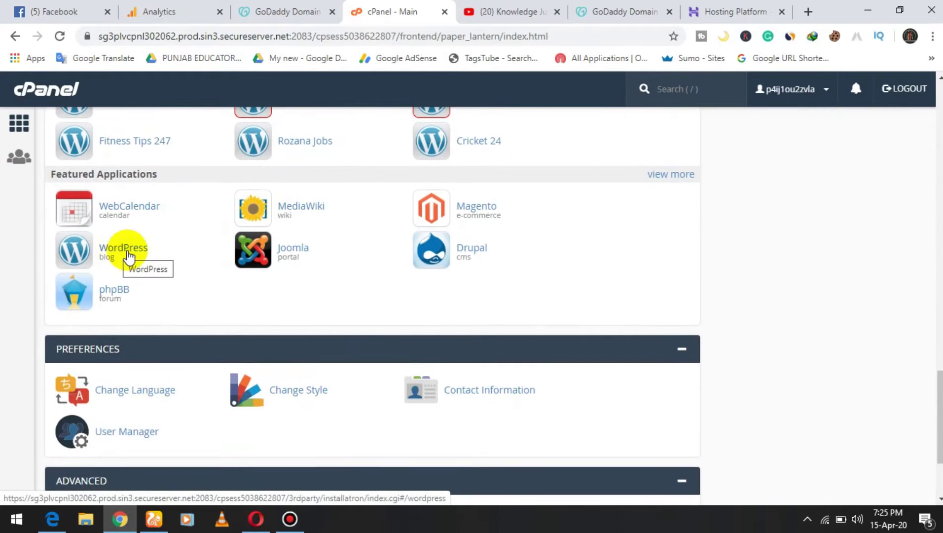
click(127, 252)
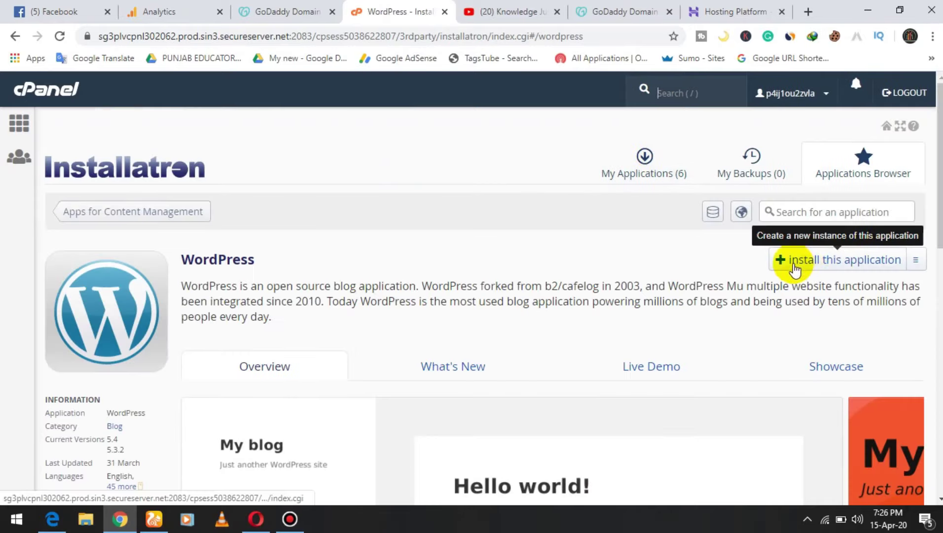
click(845, 268)
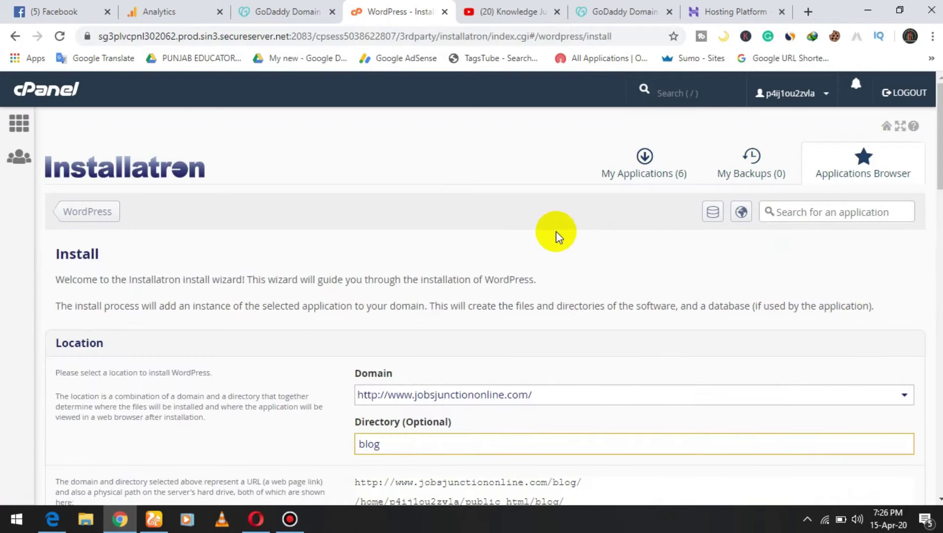
scroll(556, 231, down, 4)
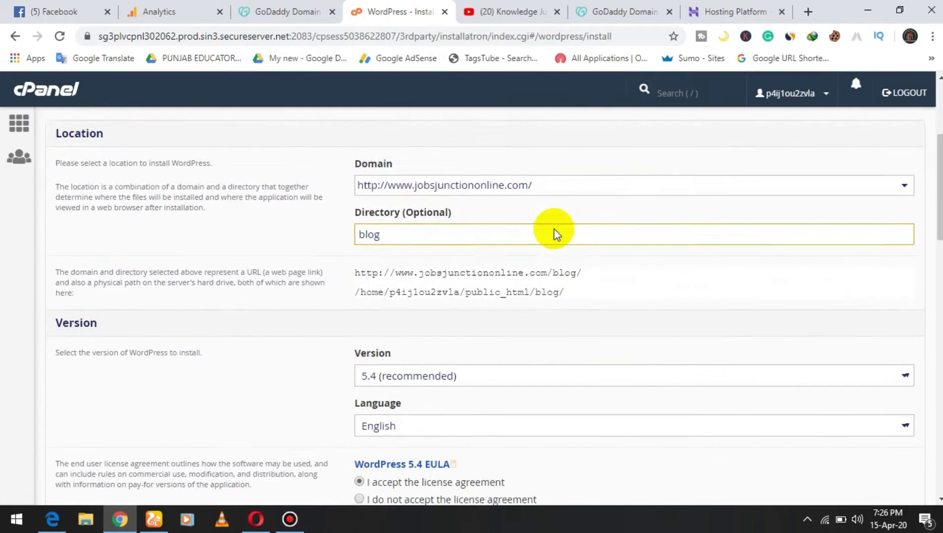
scroll(554, 228, up, 3)
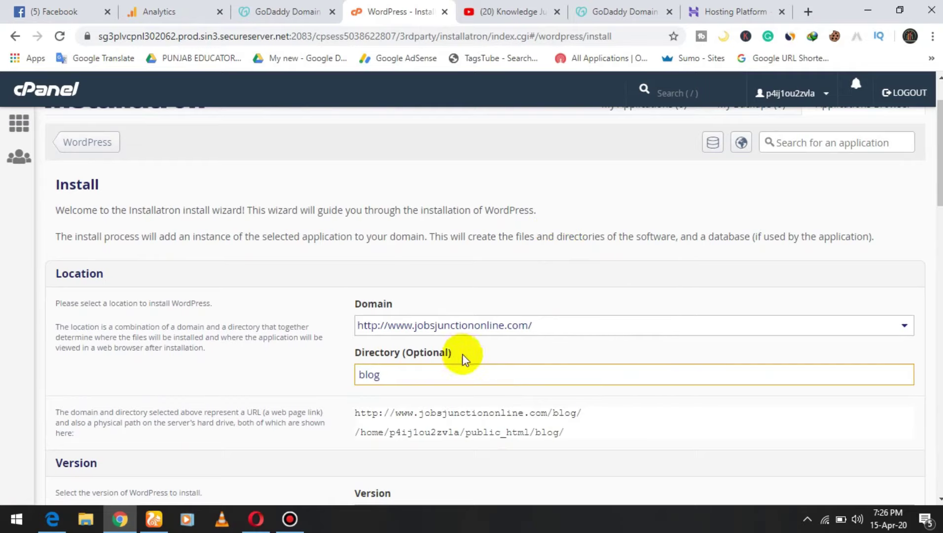
click(799, 328)
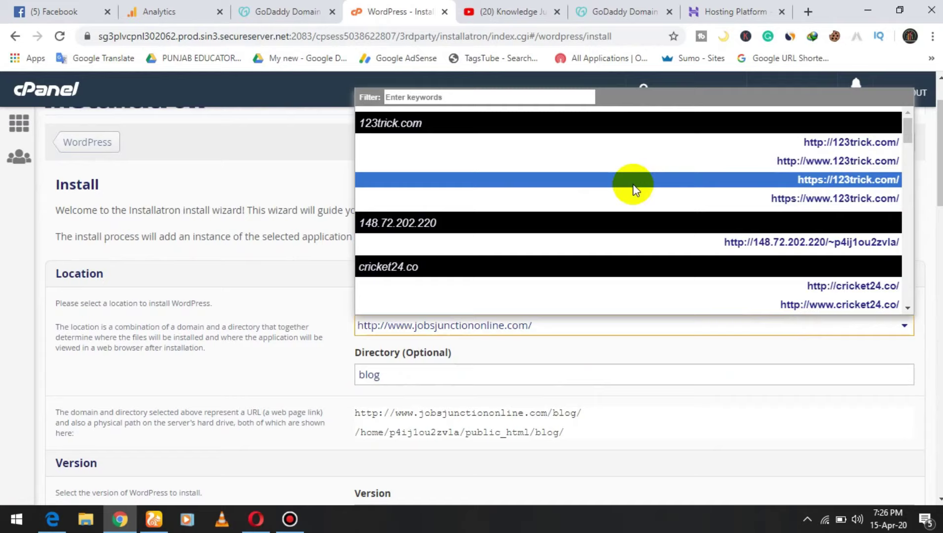
scroll(631, 186, down, 5)
scroll(634, 185, down, 10)
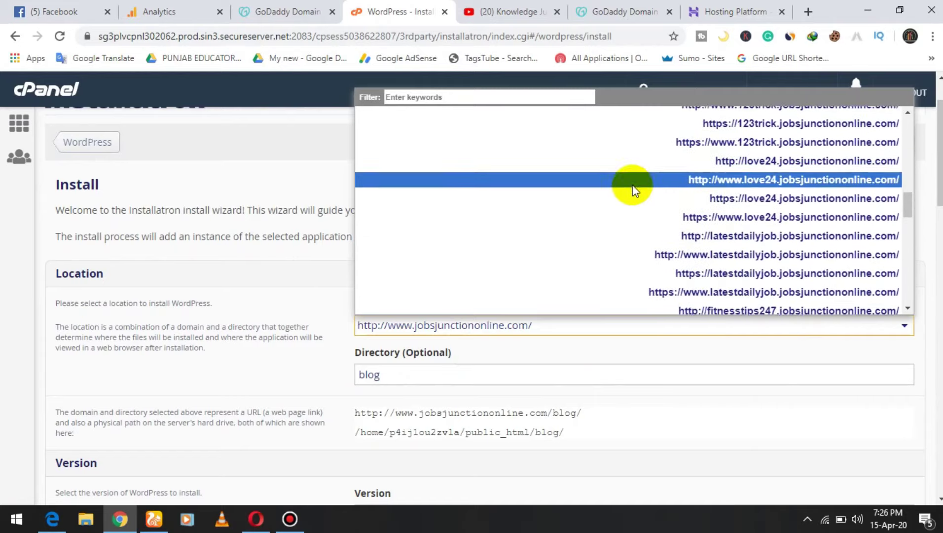
scroll(631, 183, down, 7)
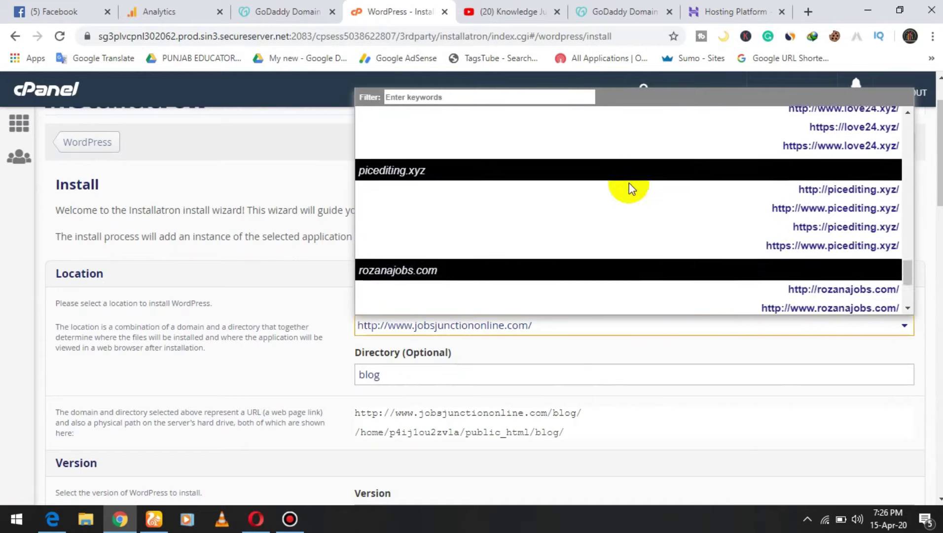
scroll(629, 184, up, 5)
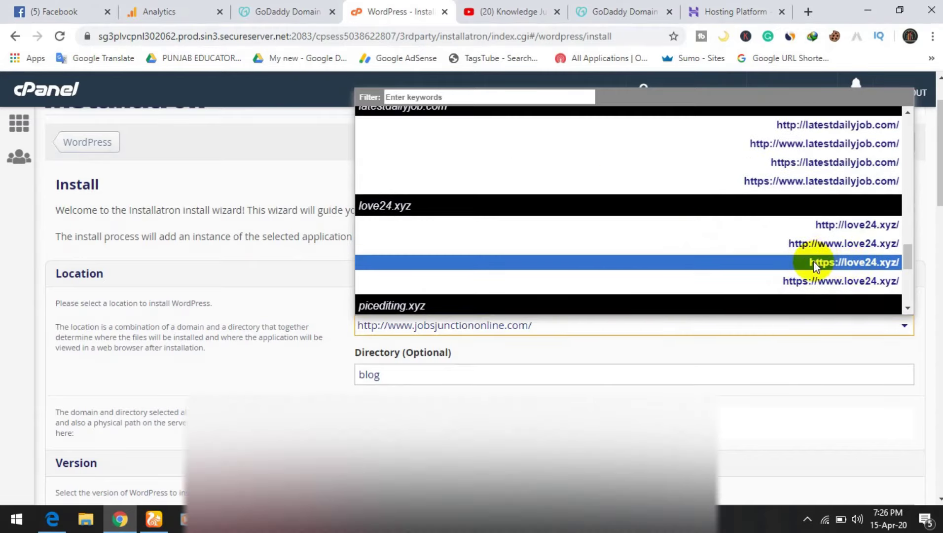
click(871, 269)
Step: Clear the optional install directory so WordPress installs in the root of the domain
scroll(636, 286, down, 2)
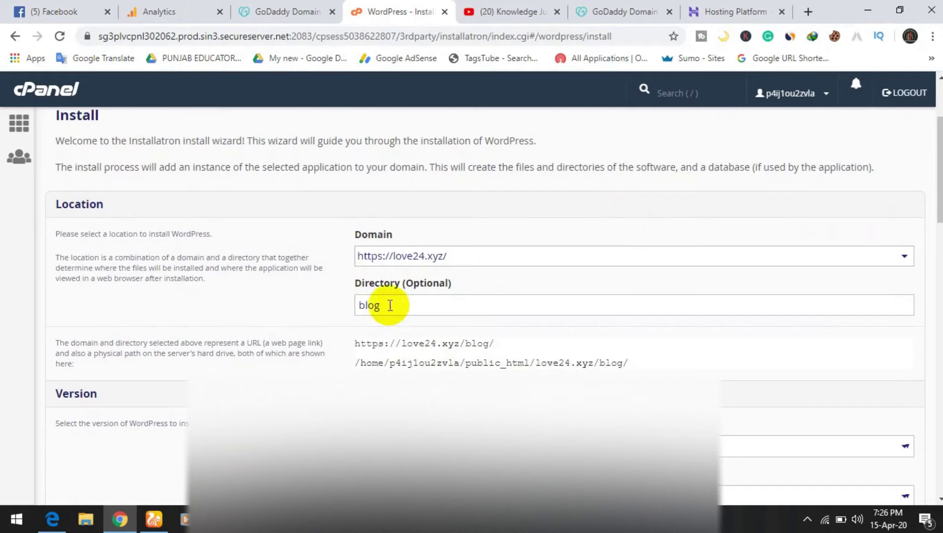
drag(390, 305, 347, 309)
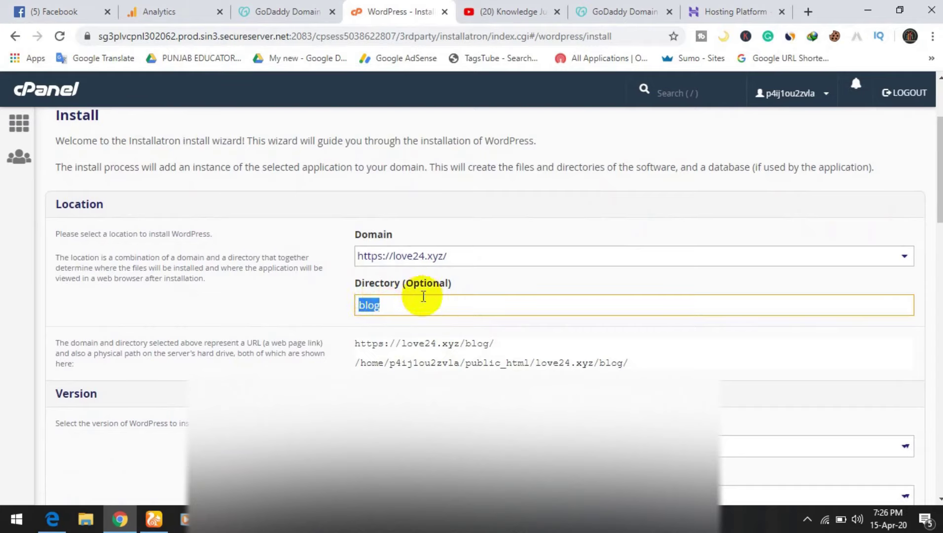
key(BackSpace)
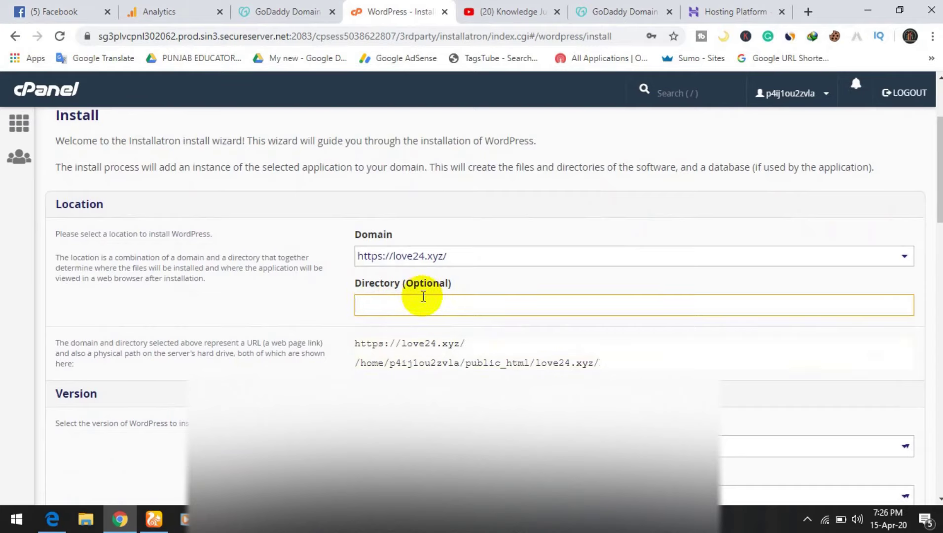
Step: Enter the administrator username, administrator password and administrator email in the WordPress installation settings
scroll(498, 345, down, 4)
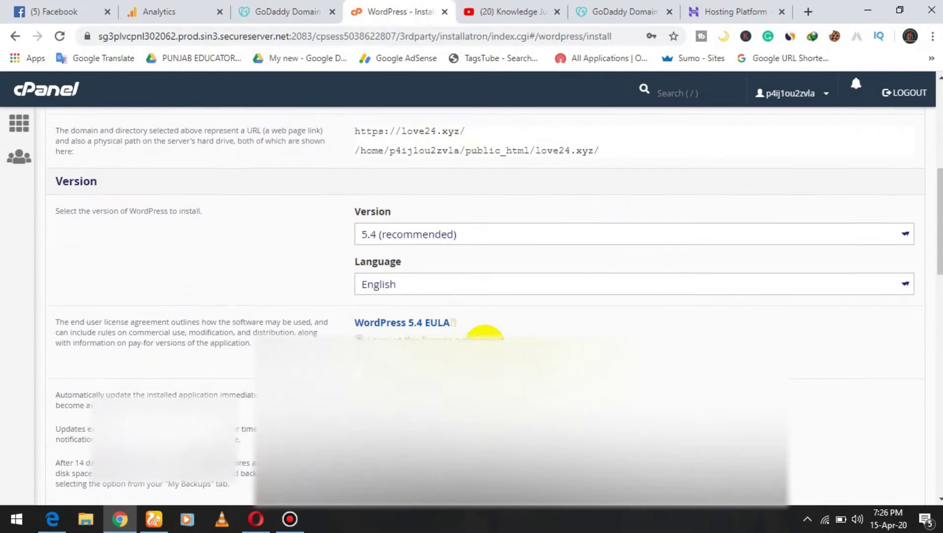
scroll(484, 334, down, 9)
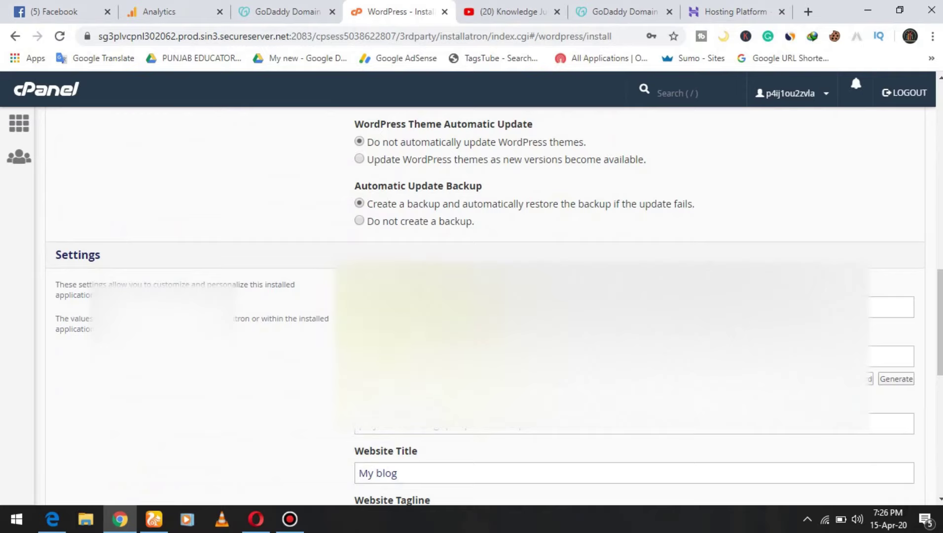
click(357, 308)
click(355, 313)
key(Tab)
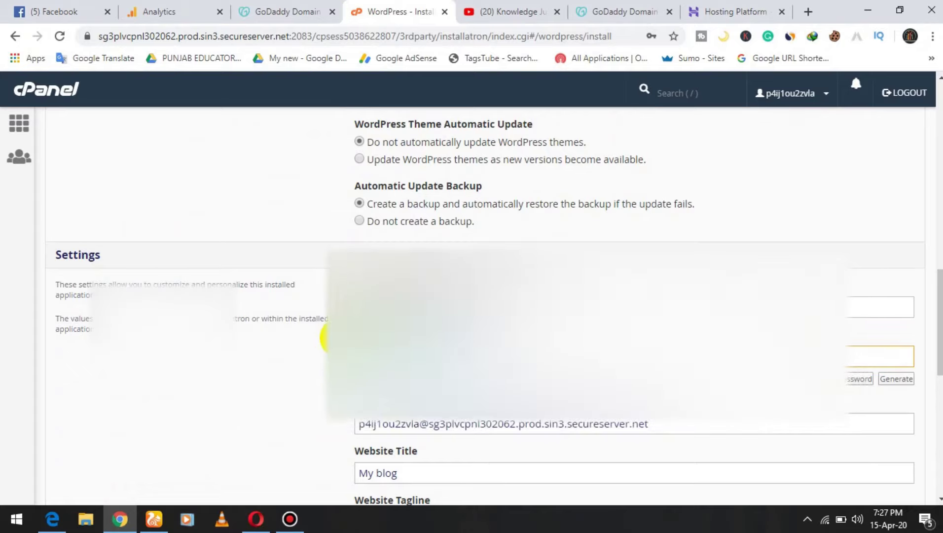
click(365, 307)
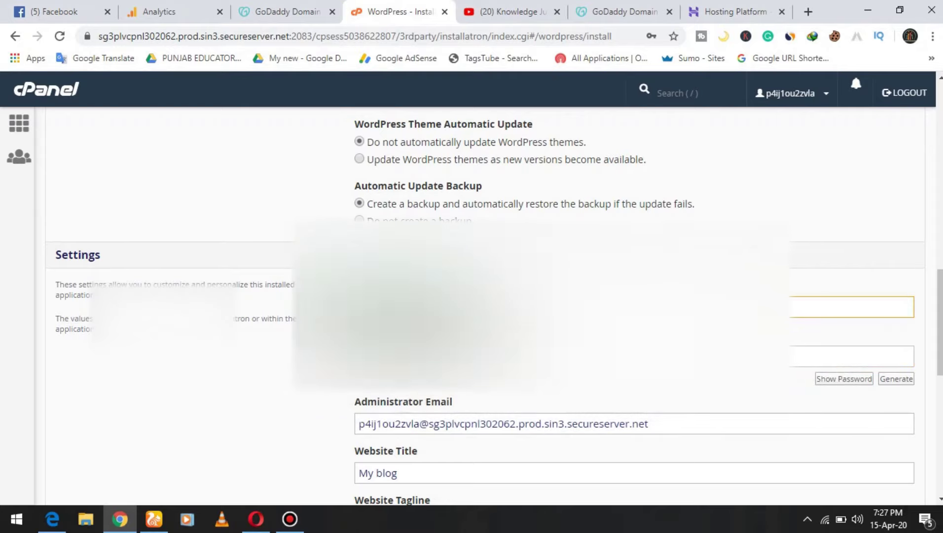
key(Tab)
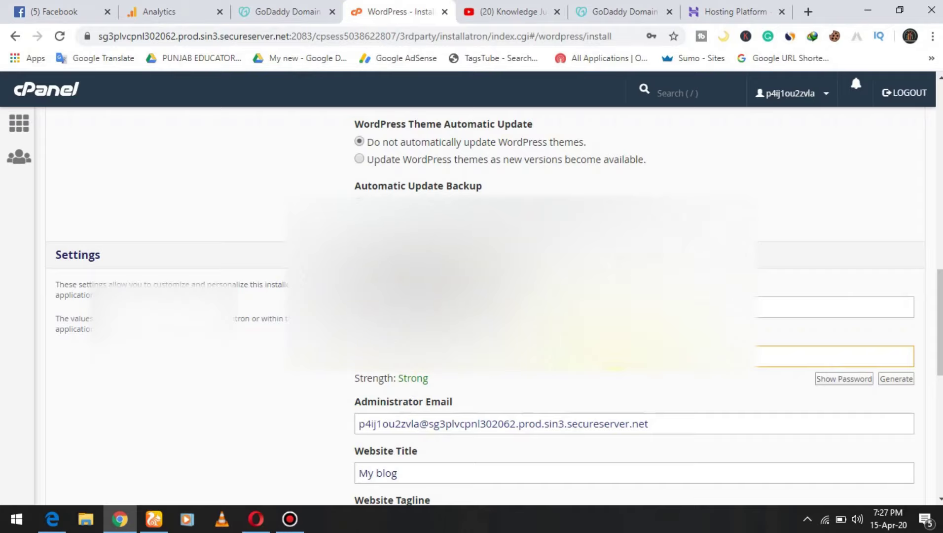
scroll(642, 345, down, 1)
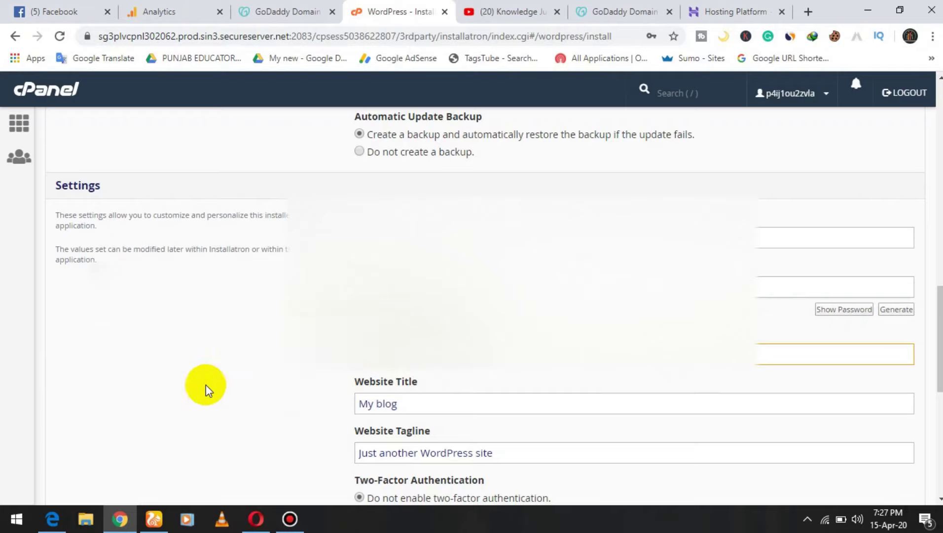
Step: Set the website title to Love 24
drag(428, 404, 320, 406)
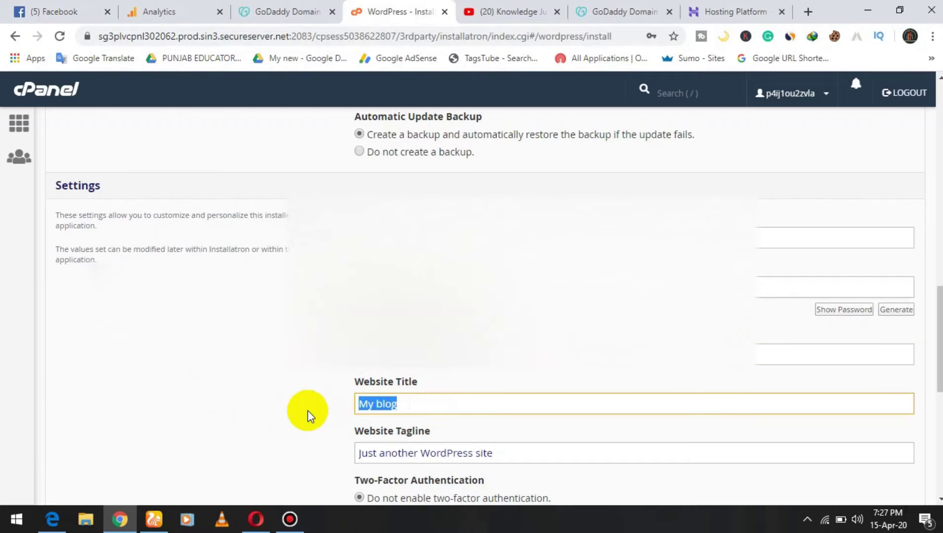
text(L)
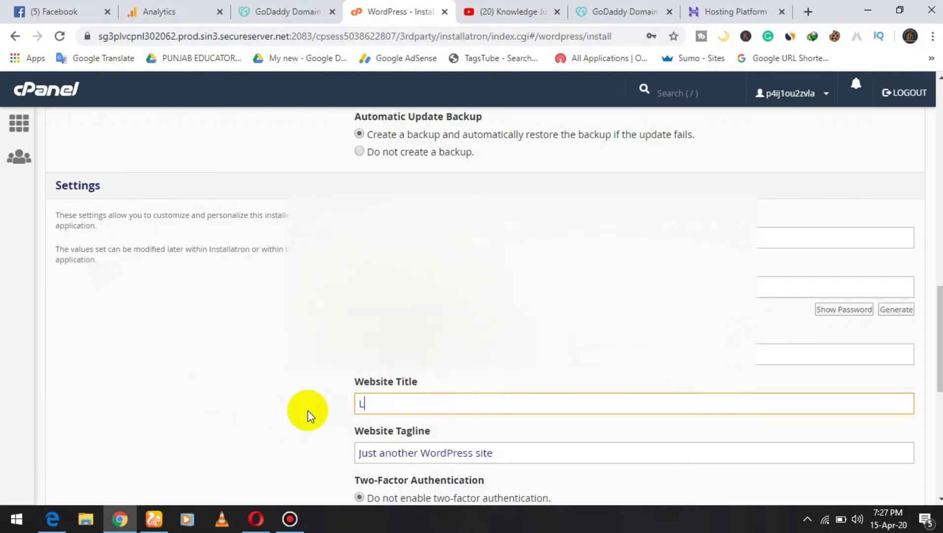
text(ove 24)
Step: Install WordPress with the remaining default settings and decline saving the login password in the browser
scroll(308, 415, down, 7)
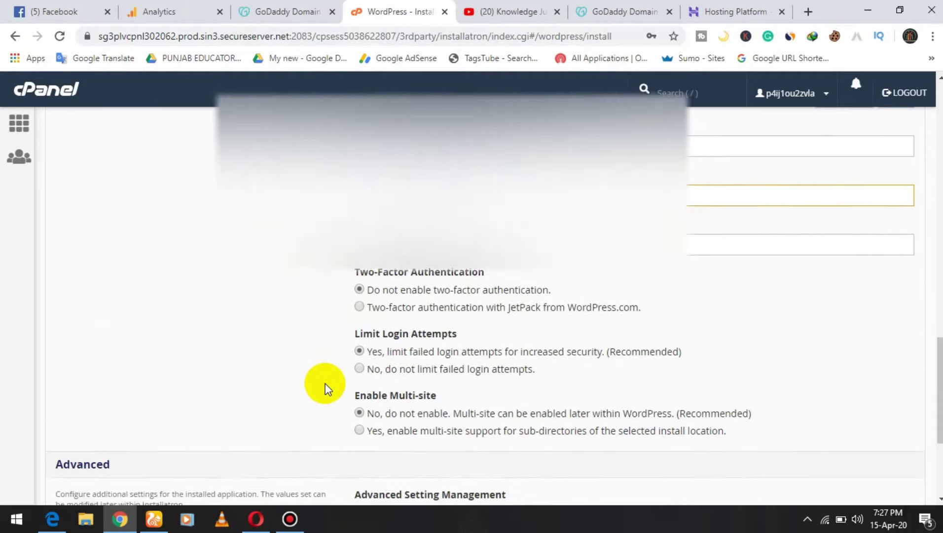
scroll(493, 345, down, 2)
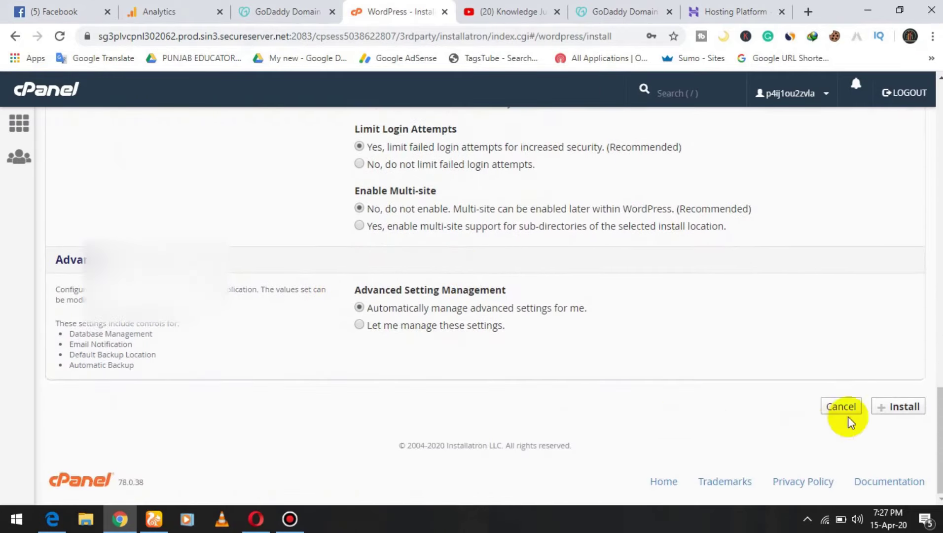
click(904, 407)
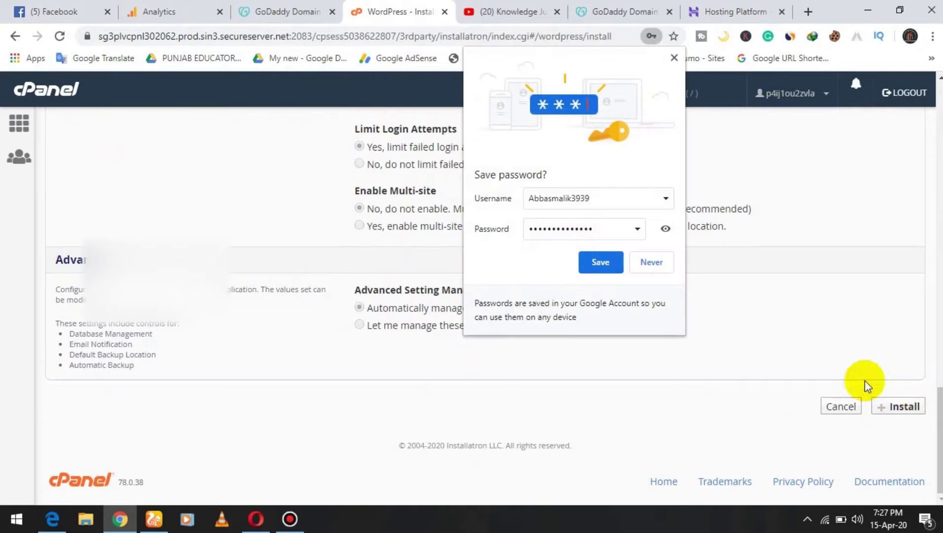
click(652, 264)
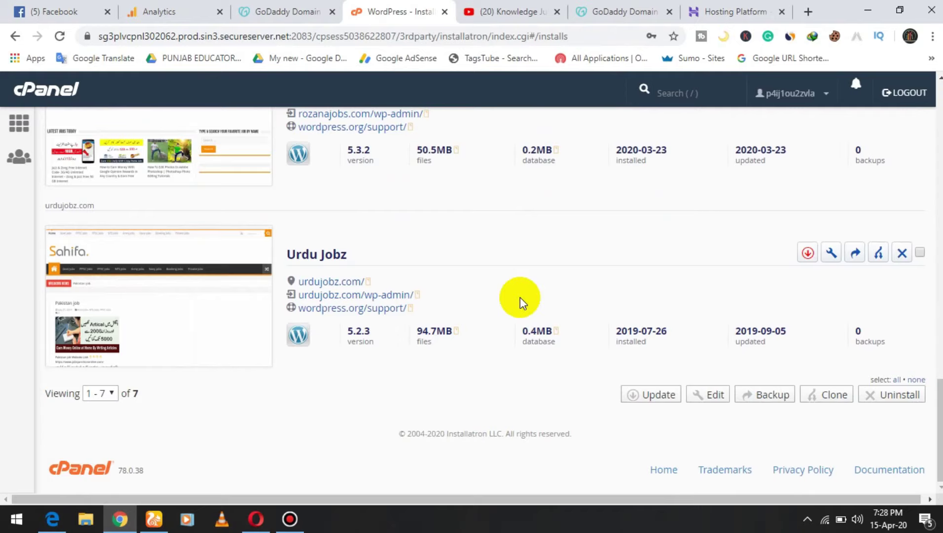
Step: Try to open the new Love 24 site's WordPress admin from the installed applications list and look over the loaded page
scroll(521, 297, up, 13)
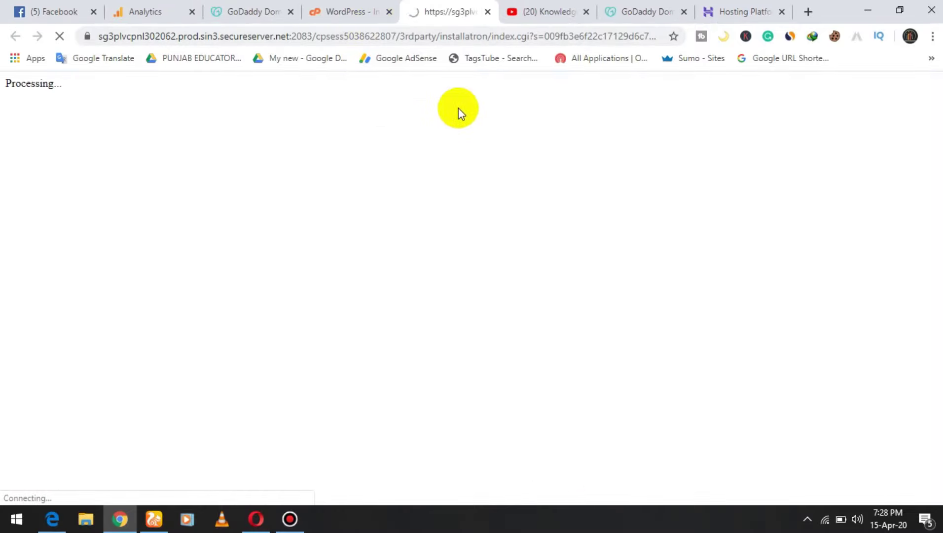
click(310, 412)
click(319, 463)
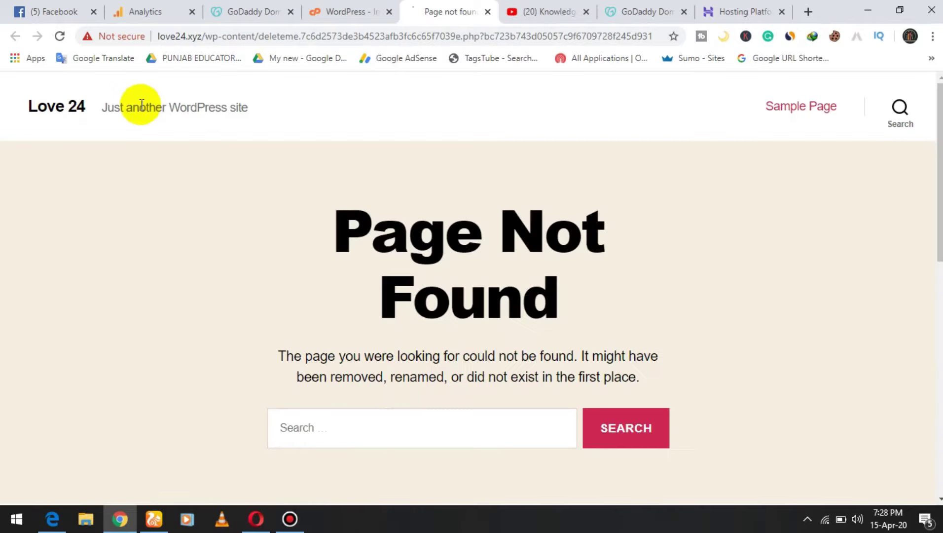
scroll(215, 131, down, 3)
scroll(337, 205, up, 3)
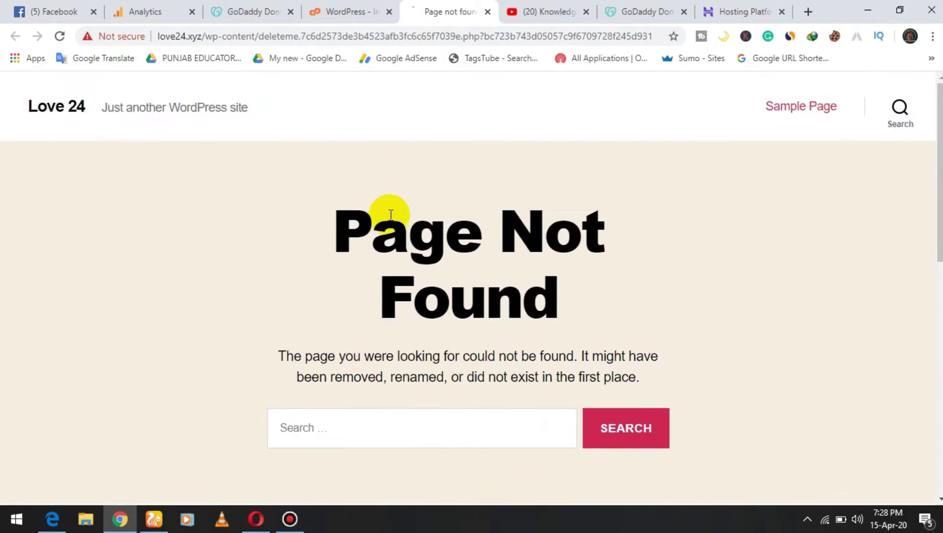
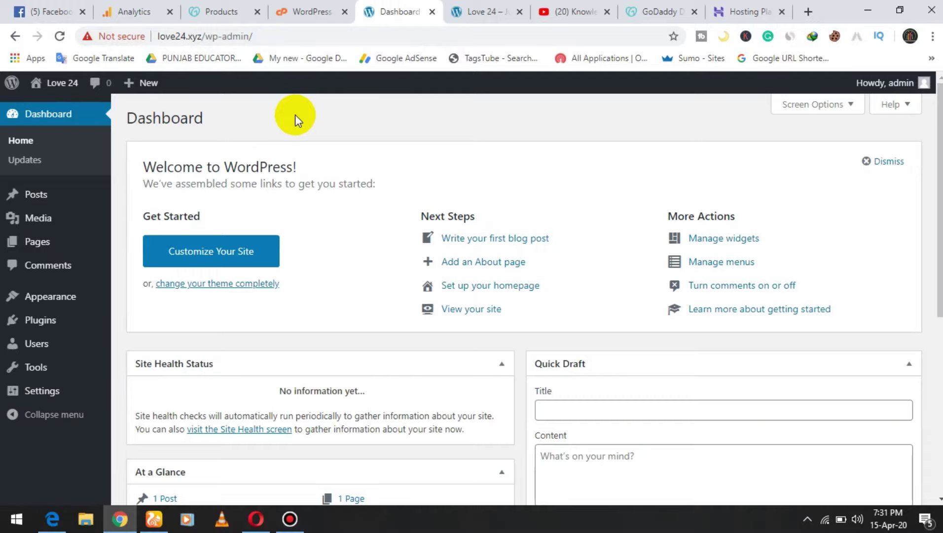
Step: Find the Cloudflare website with a web search for cloudflare in a new tab and log in to the account dashboard
click(812, 13)
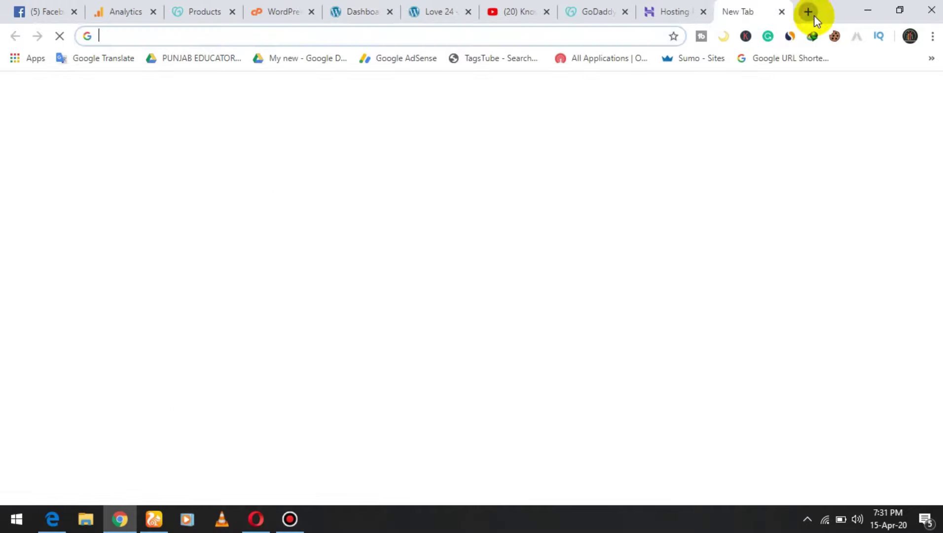
text(cl)
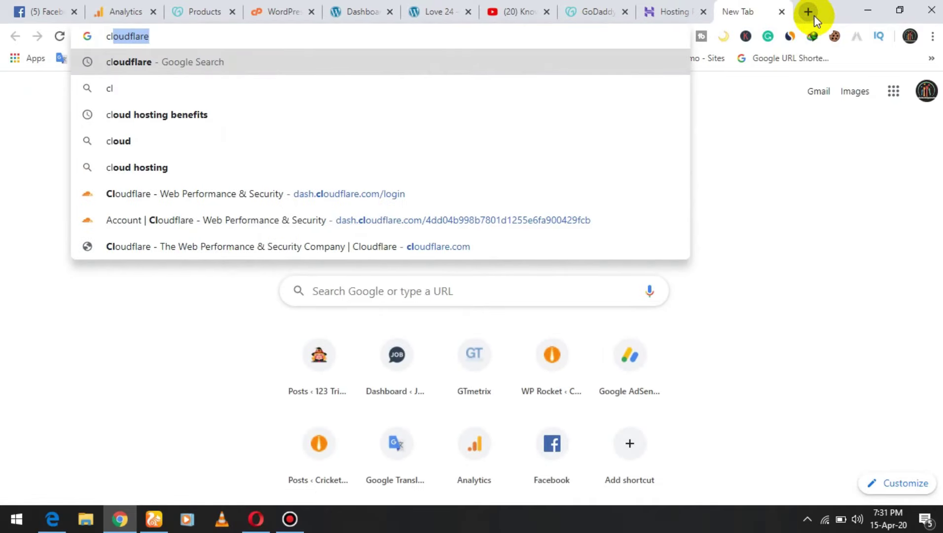
key(Return)
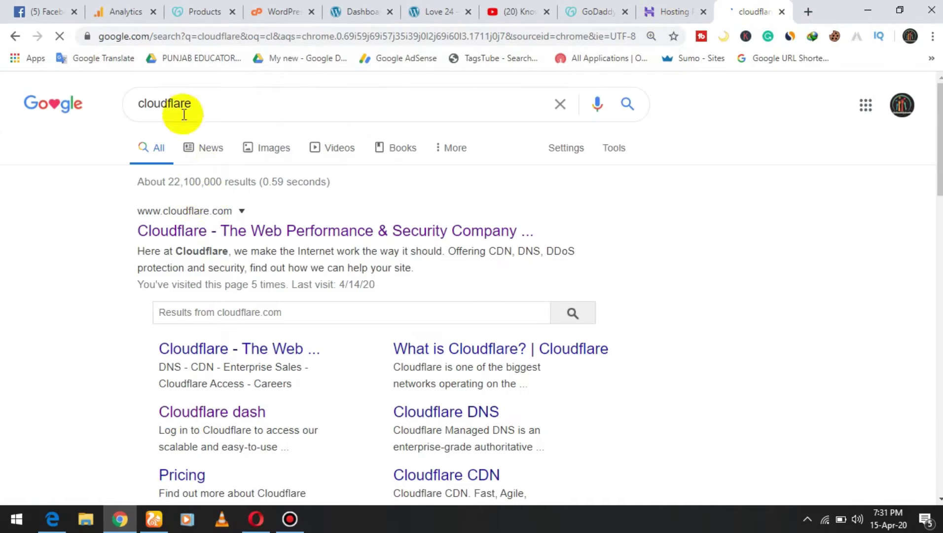
click(281, 233)
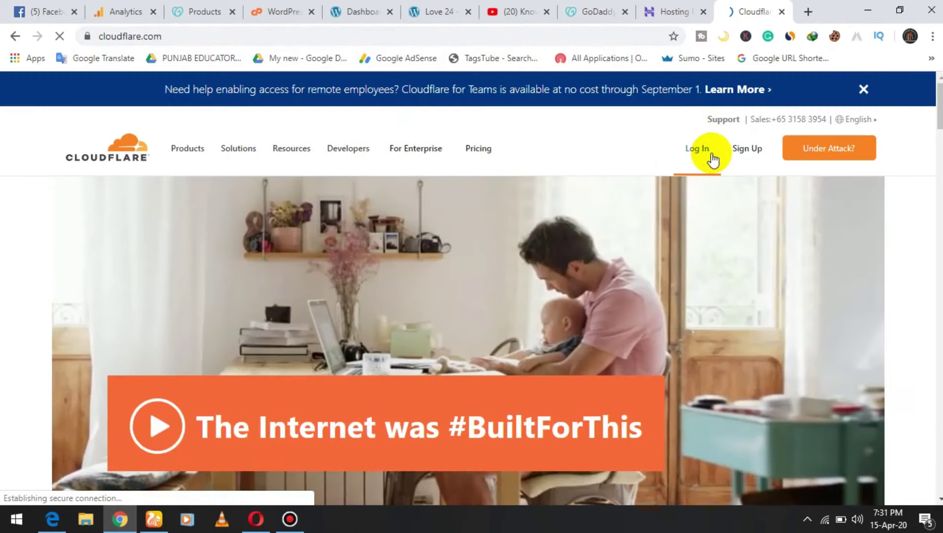
click(723, 155)
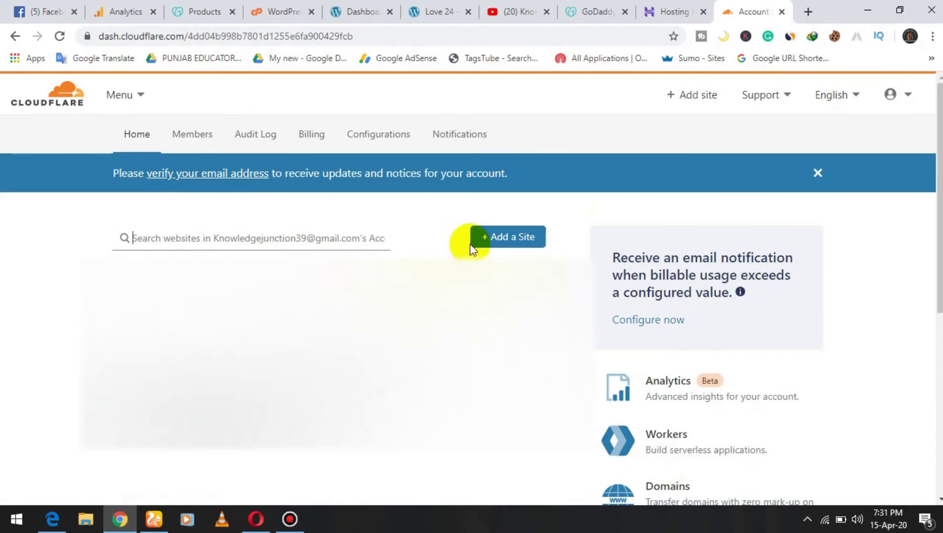
Step: Add love24.xyz as a new site in the Cloudflare account
click(512, 244)
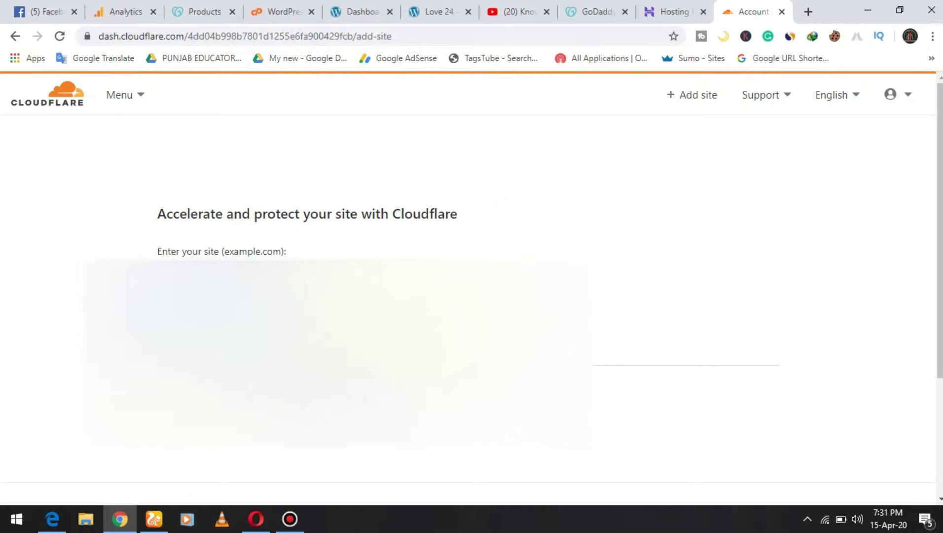
scroll(316, 296, down, 2)
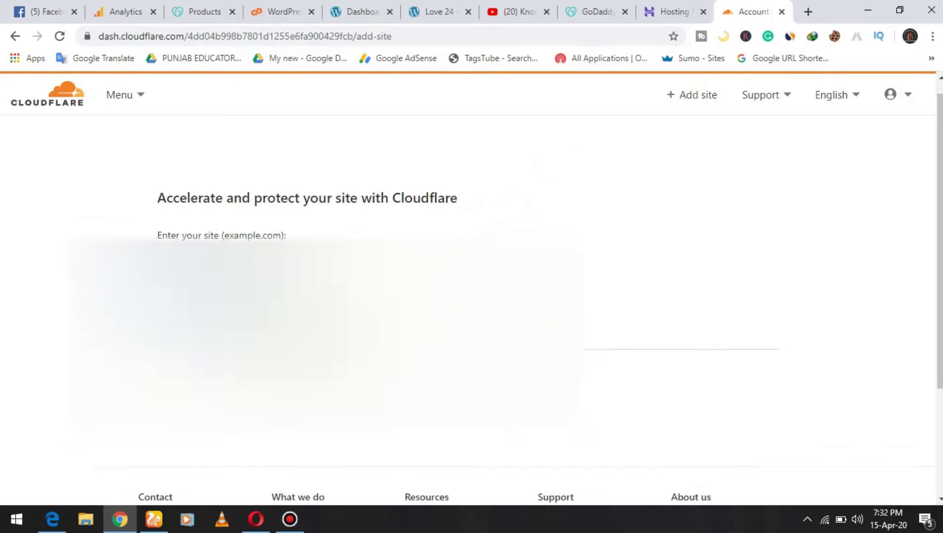
scroll(316, 296, up, 2)
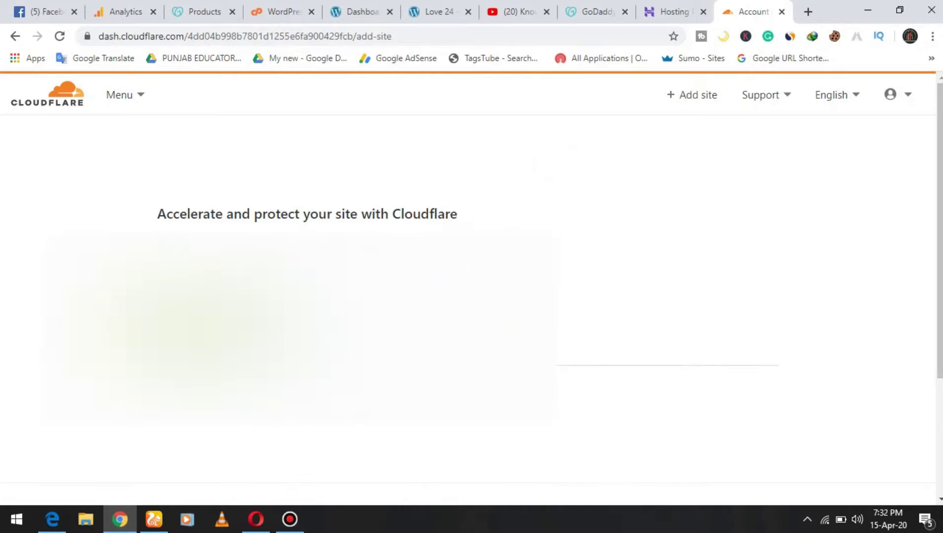
key(Return)
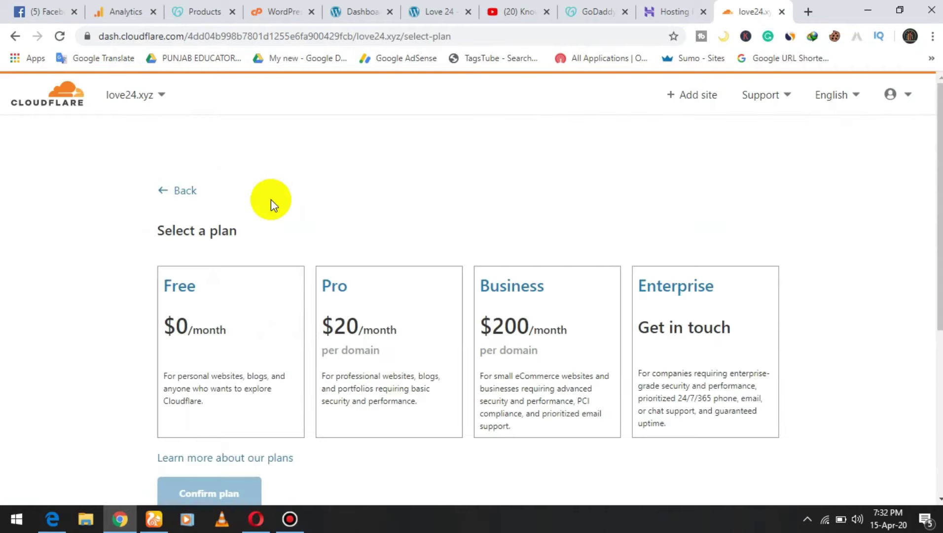
Step: Select the Free $0/month plan for love24.xyz and confirm it
scroll(269, 200, down, 2)
scroll(266, 199, up, 2)
scroll(264, 204, down, 2)
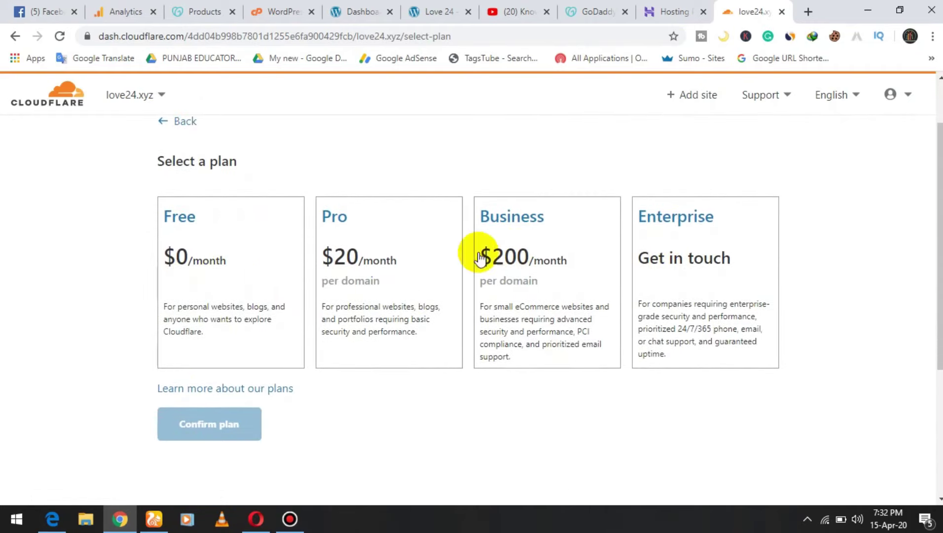
click(240, 255)
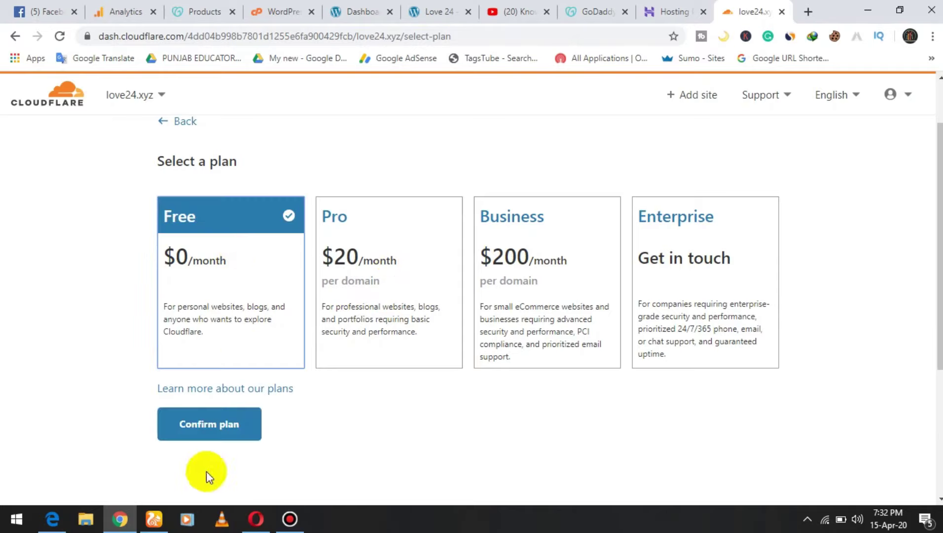
click(208, 425)
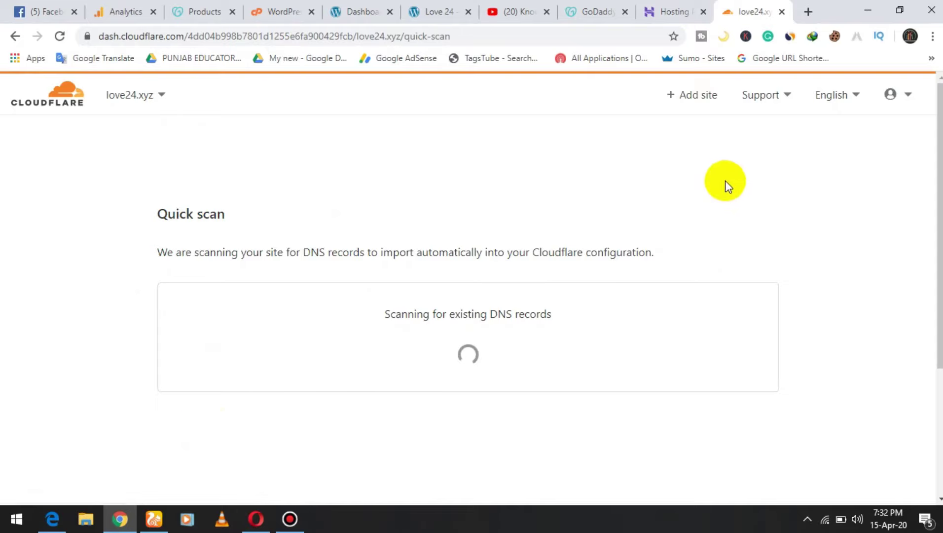
Step: Review the scanned DNS records for love24.xyz and accept them to continue to the nameserver instructions
scroll(154, 331, down, 4)
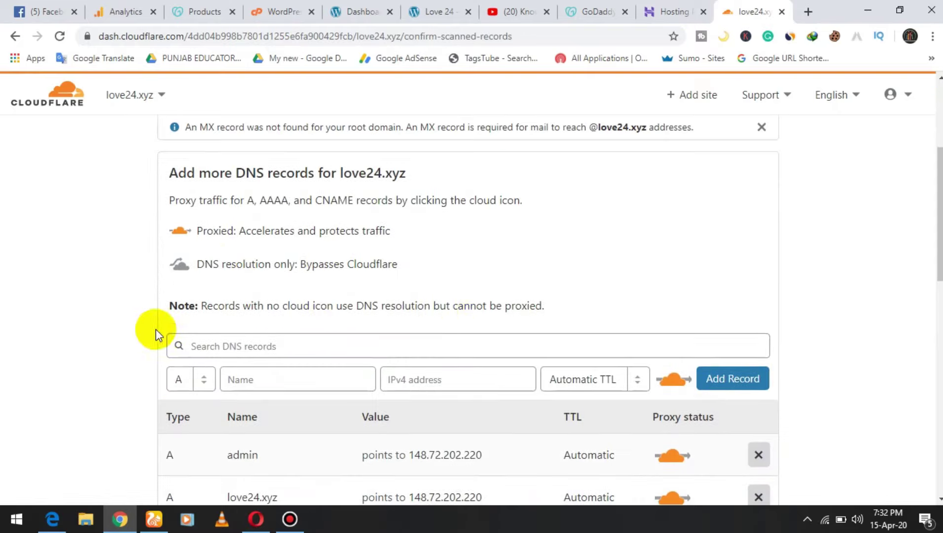
scroll(678, 263, down, 10)
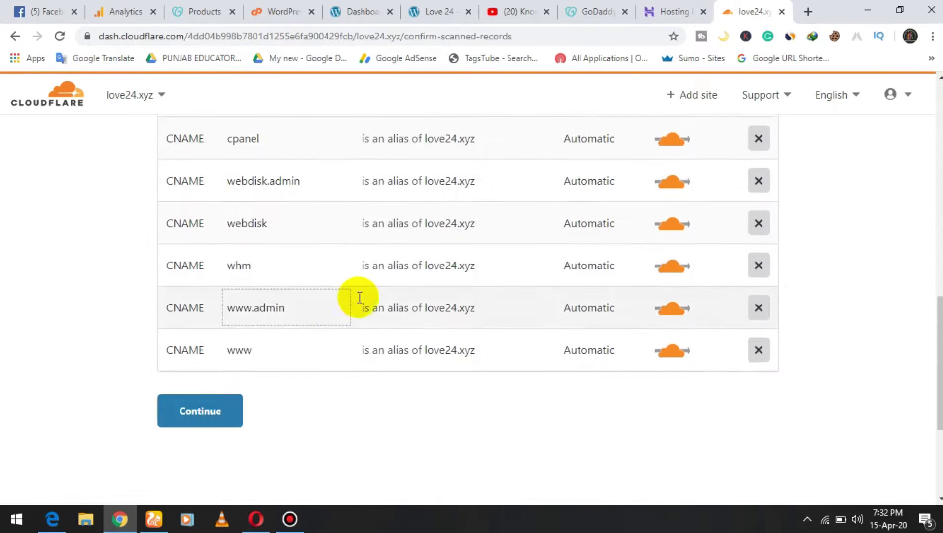
scroll(359, 297, up, 3)
scroll(361, 291, up, 3)
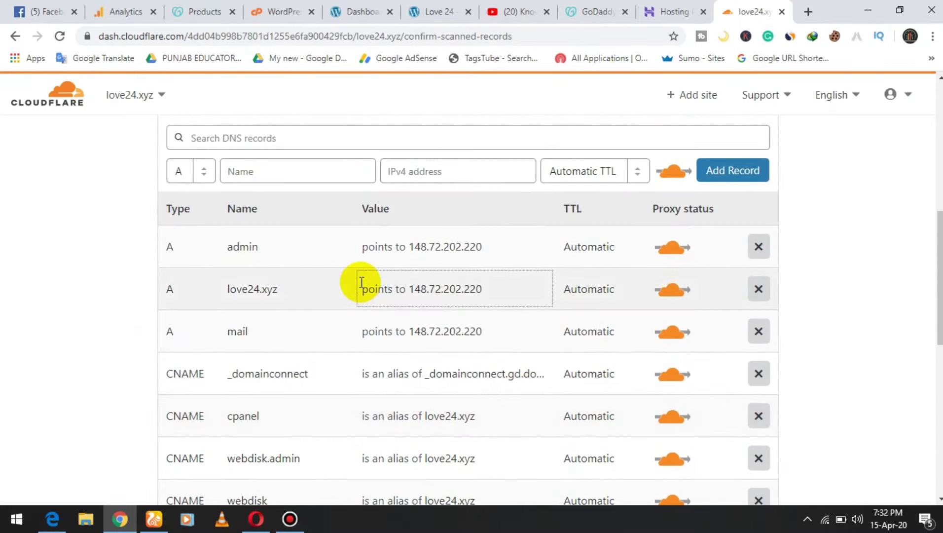
scroll(359, 284, down, 5)
scroll(361, 282, down, 3)
click(208, 348)
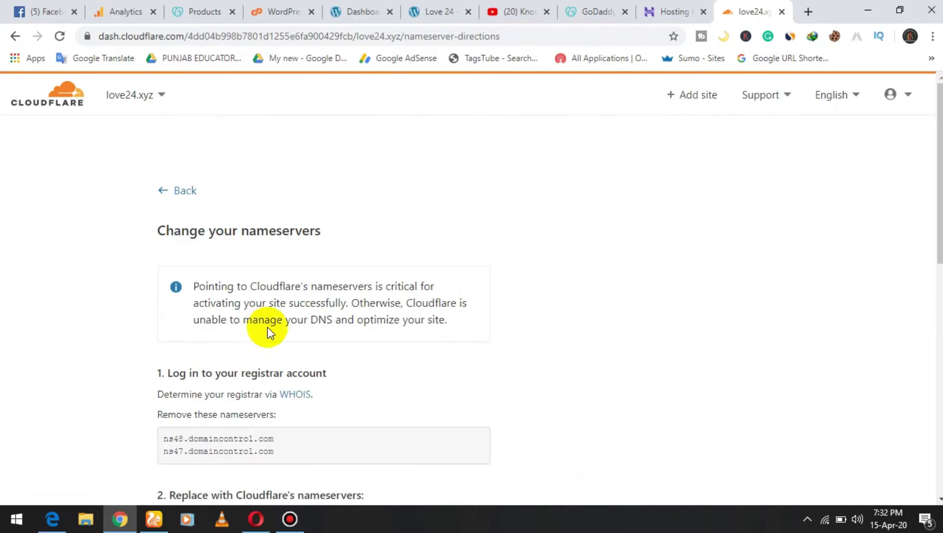
Step: Read the nameserver replacement instructions and copy Cloudflare's first nameserver, karl.ns.cloudflare.com
scroll(276, 323, down, 5)
scroll(284, 320, up, 2)
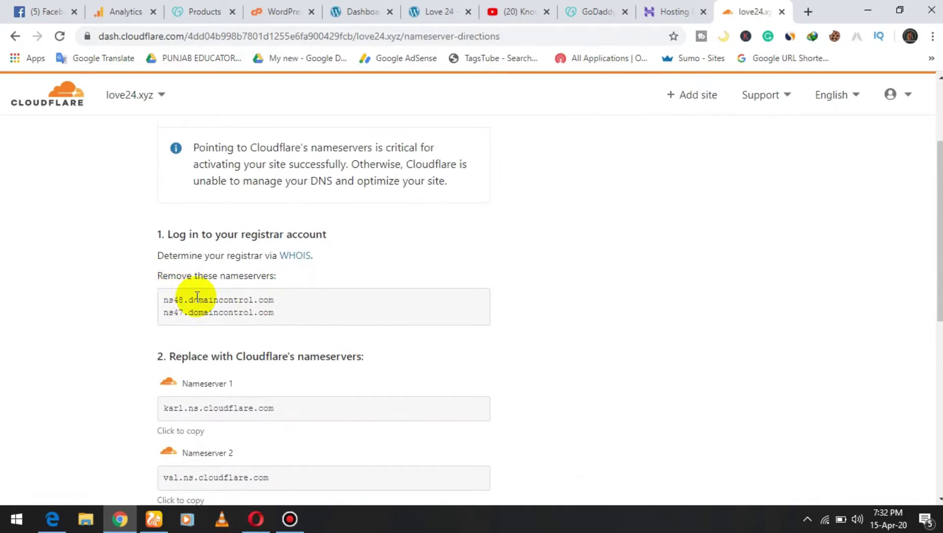
scroll(242, 304, down, 3)
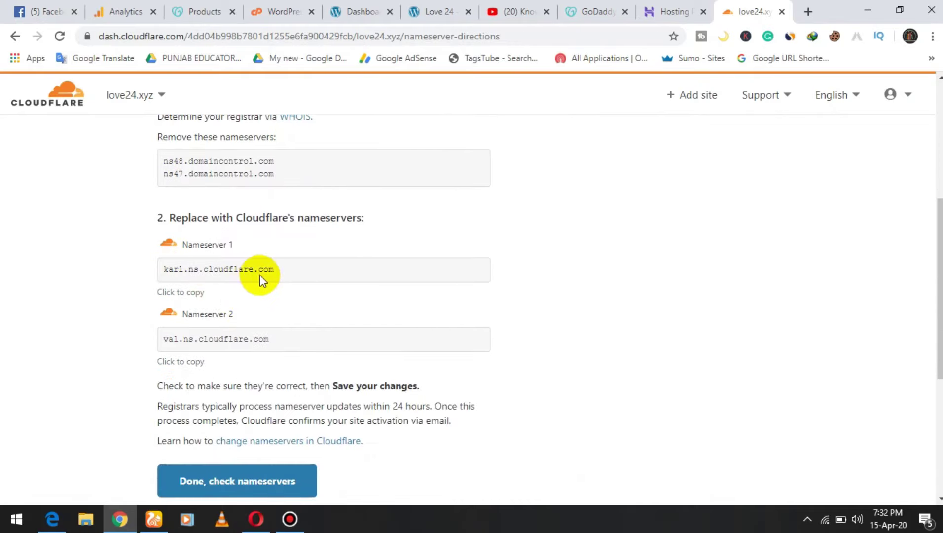
drag(275, 270, 166, 271)
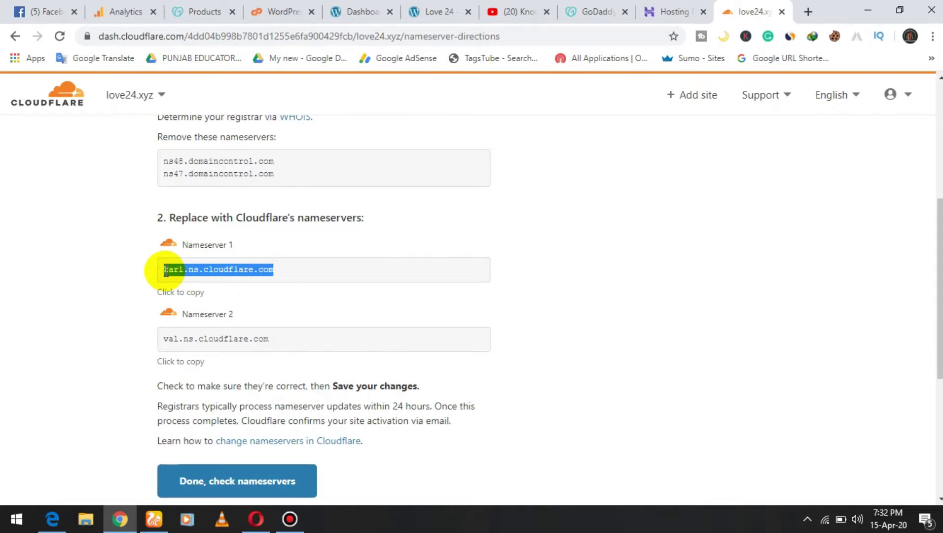
right_click(199, 268)
click(226, 275)
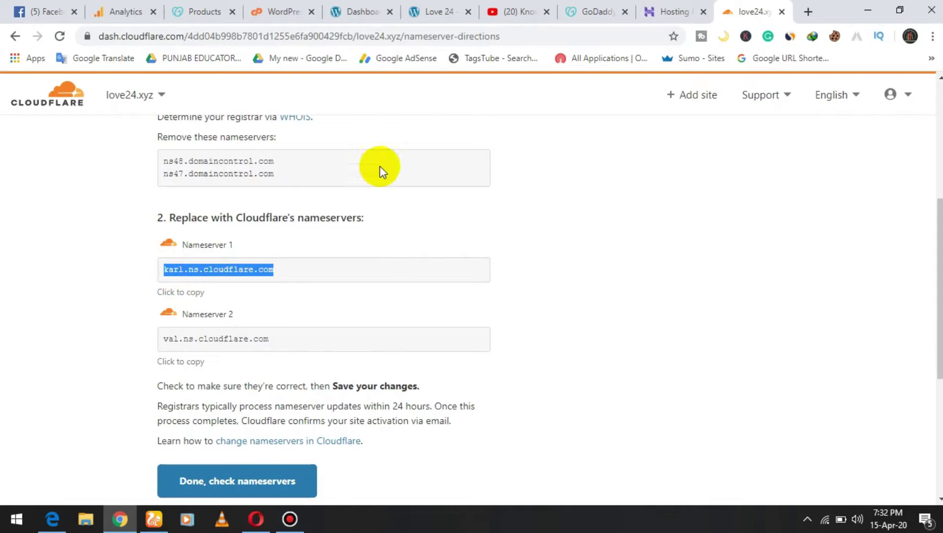
Step: Switch to GoDaddy, open the DNS management of love24.xyz and start changing its default nameservers
click(205, 10)
scroll(206, 236, down, 2)
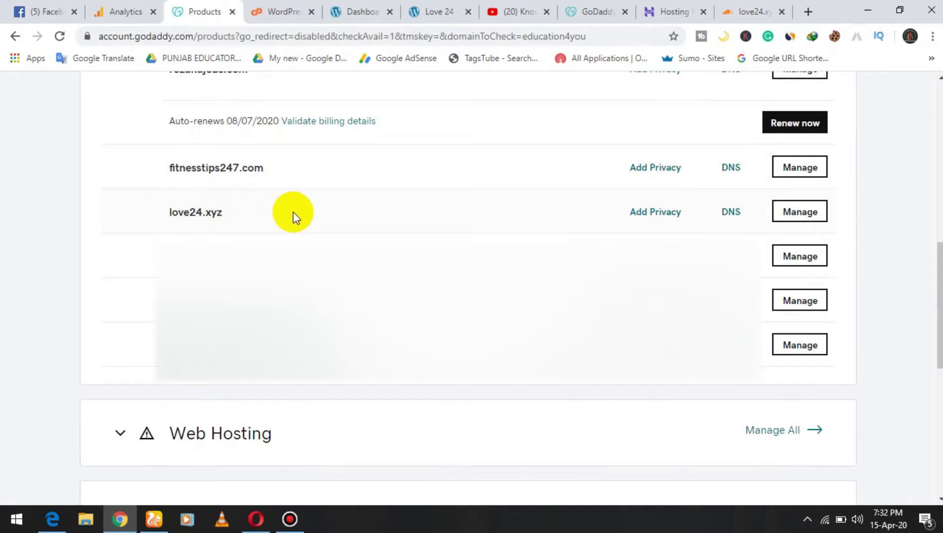
click(728, 213)
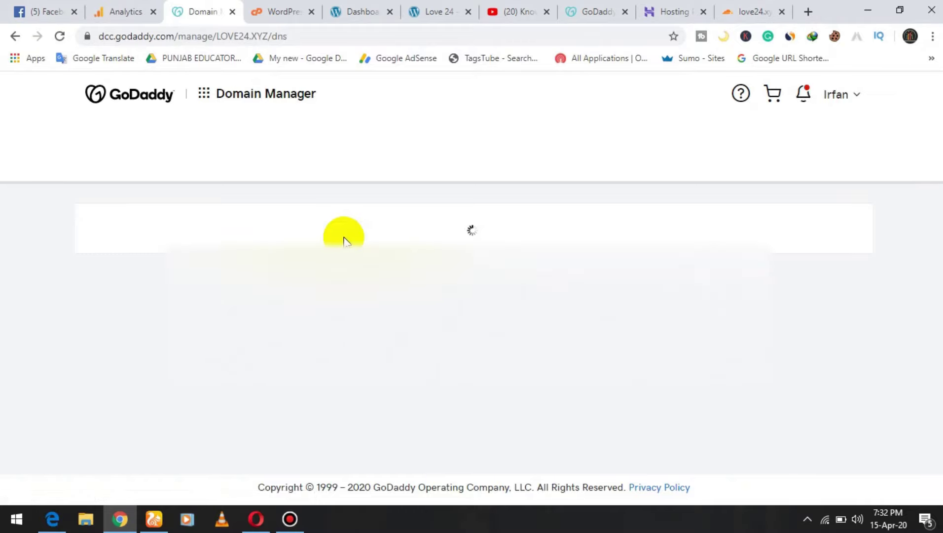
scroll(344, 240, down, 5)
scroll(346, 234, down, 10)
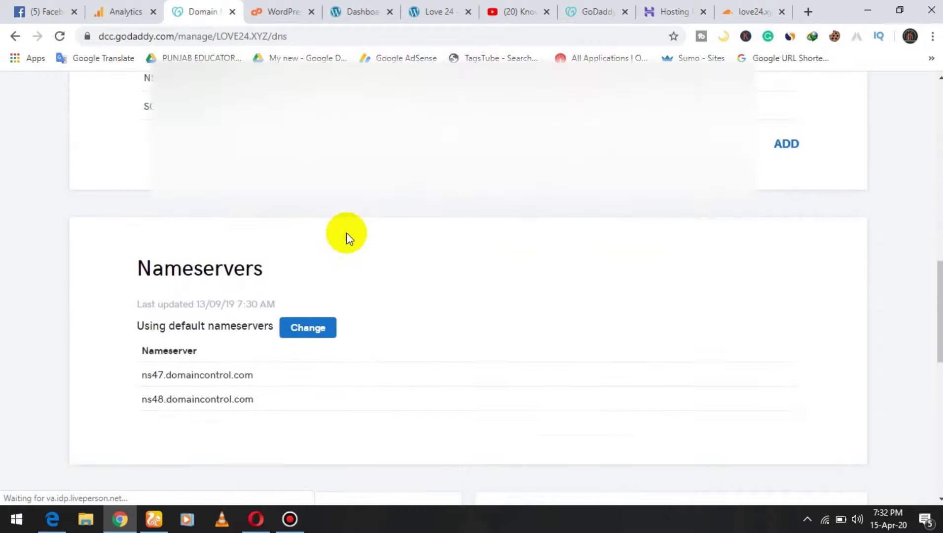
scroll(347, 232, down, 2)
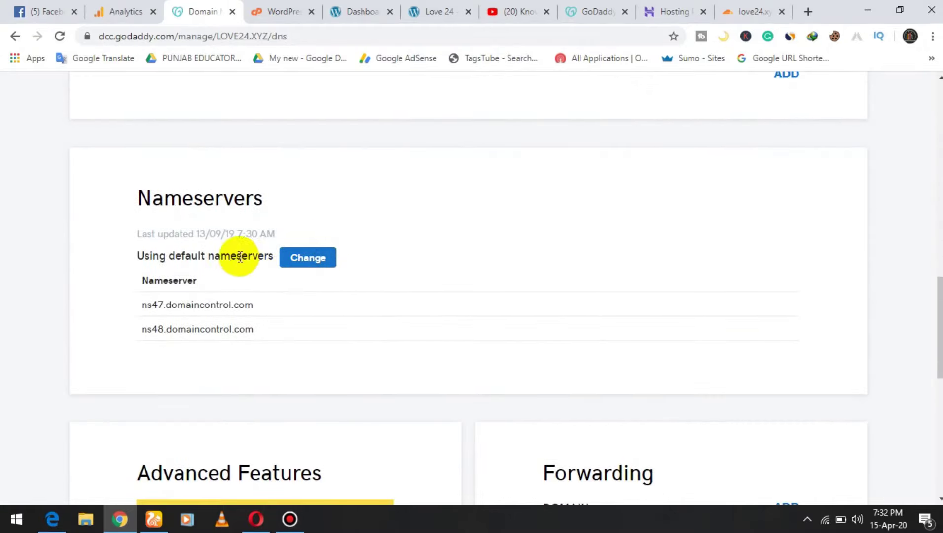
click(314, 263)
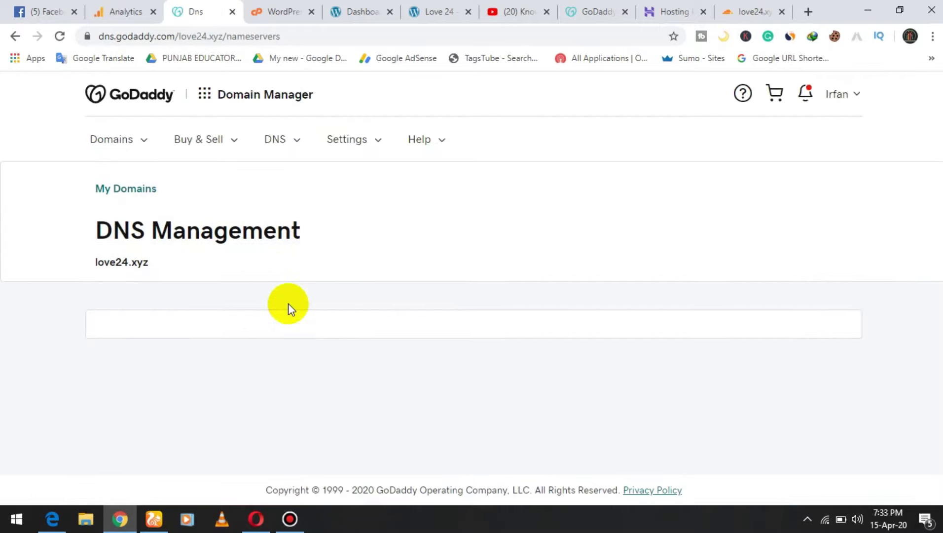
Step: Choose to enter custom nameservers for love24.xyz and set Nameserver 1 to karl.ns.cloudflare.com
scroll(288, 311, down, 2)
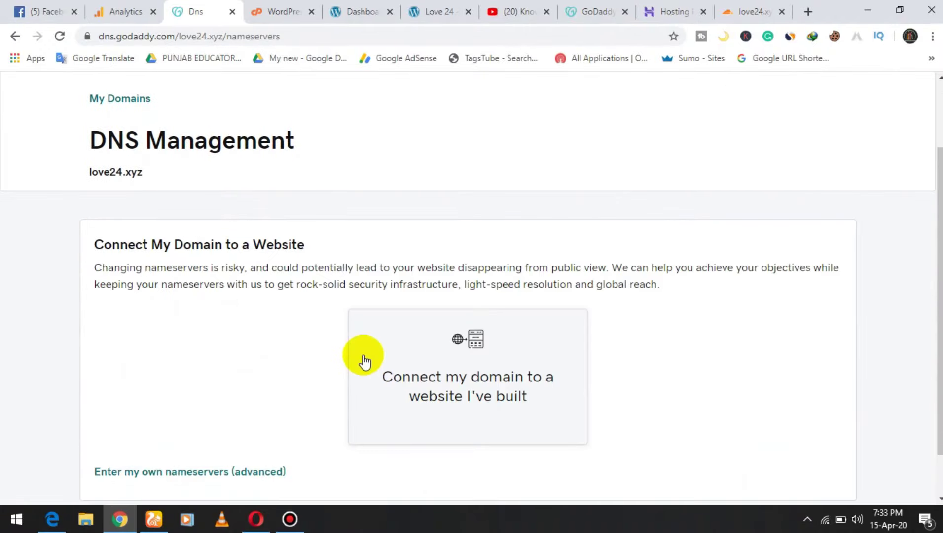
scroll(364, 360, down, 1)
click(167, 421)
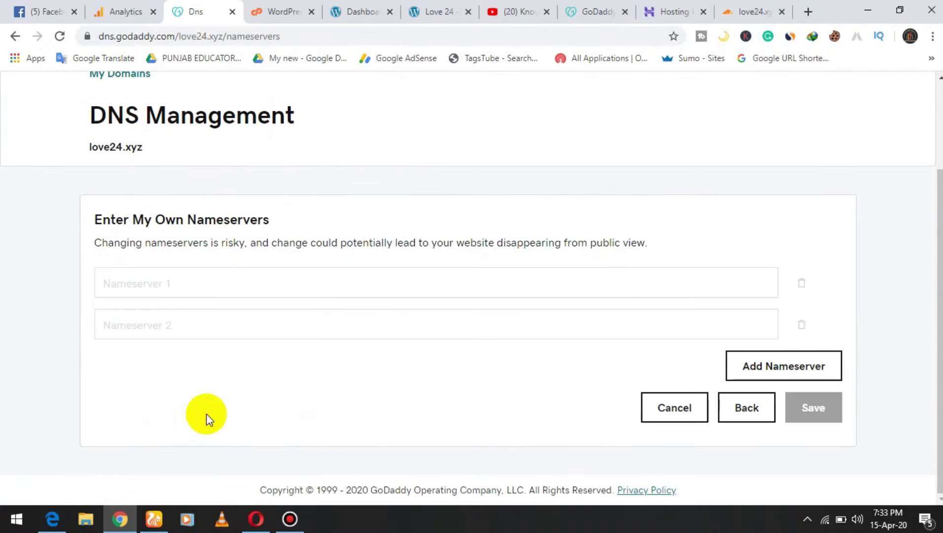
click(250, 287)
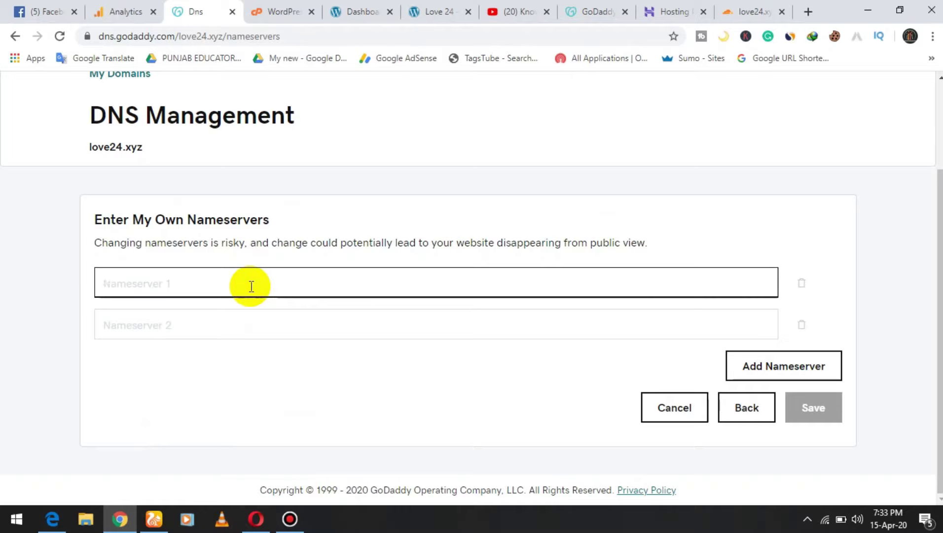
key(ctrl+v)
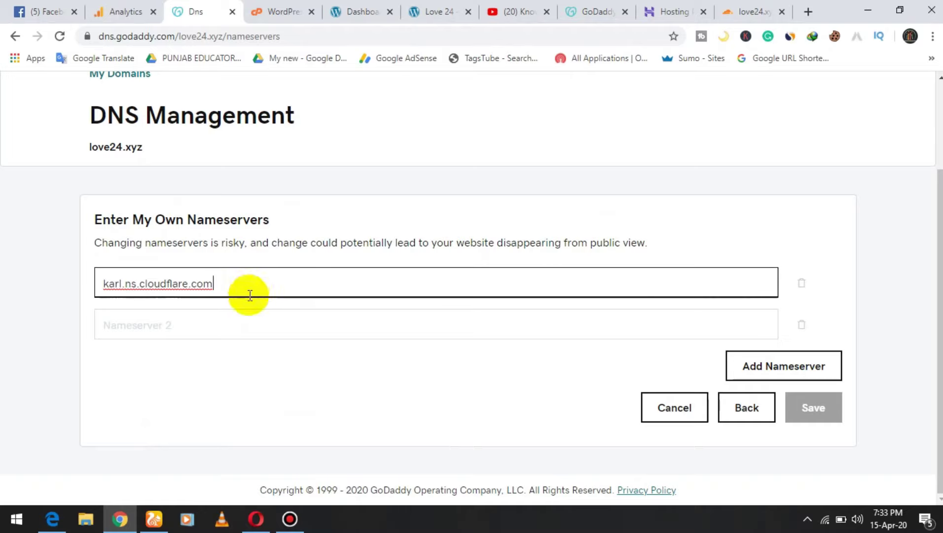
Step: Switch back to Cloudflare and copy its second nameserver, val.ns.cloudflare.com
click(740, 11)
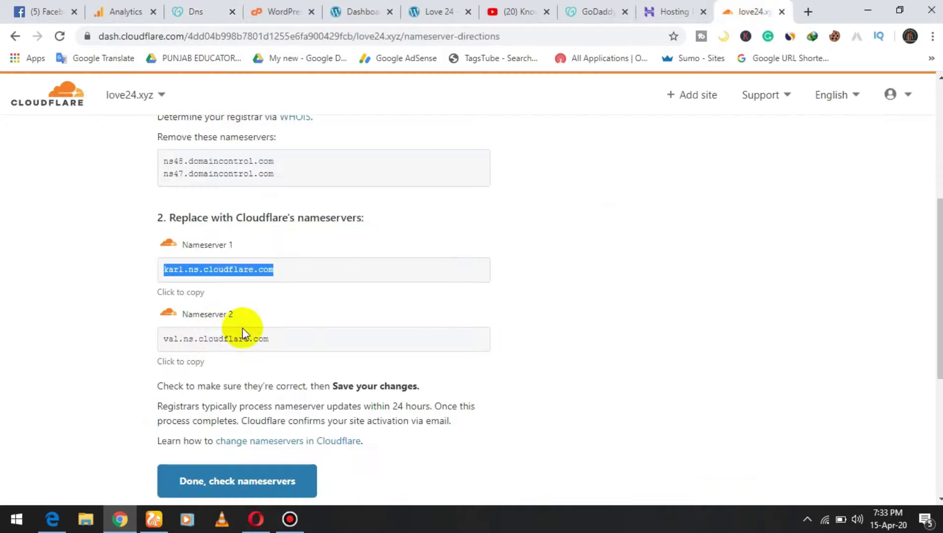
drag(274, 339, 166, 339)
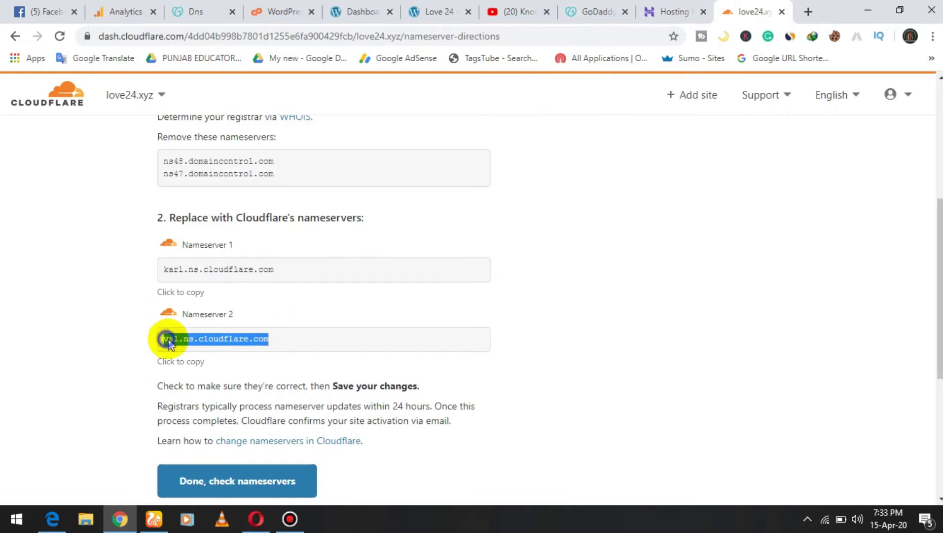
right_click(181, 339)
click(187, 349)
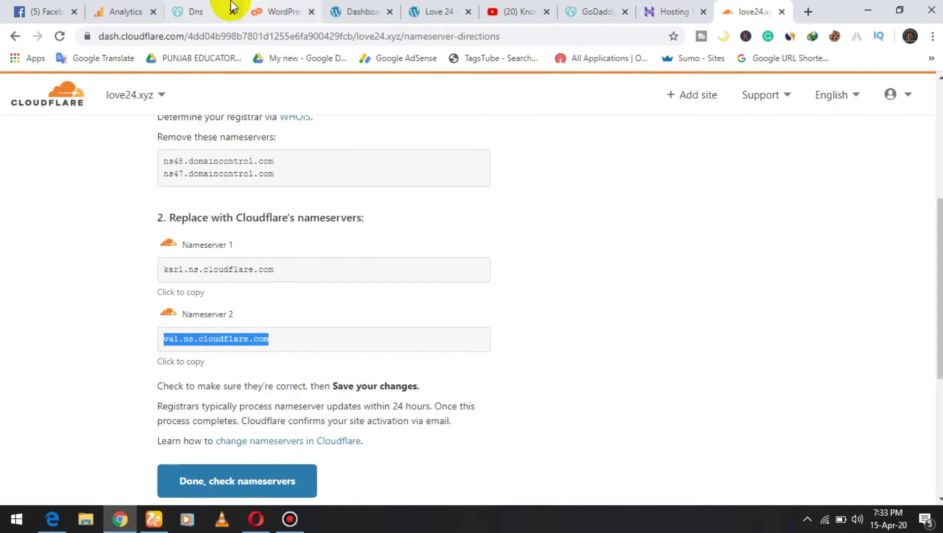
Step: Set Nameserver 2 of love24.xyz to val.ns.cloudflare.com in GoDaddy and save the nameserver change
click(207, 10)
click(255, 324)
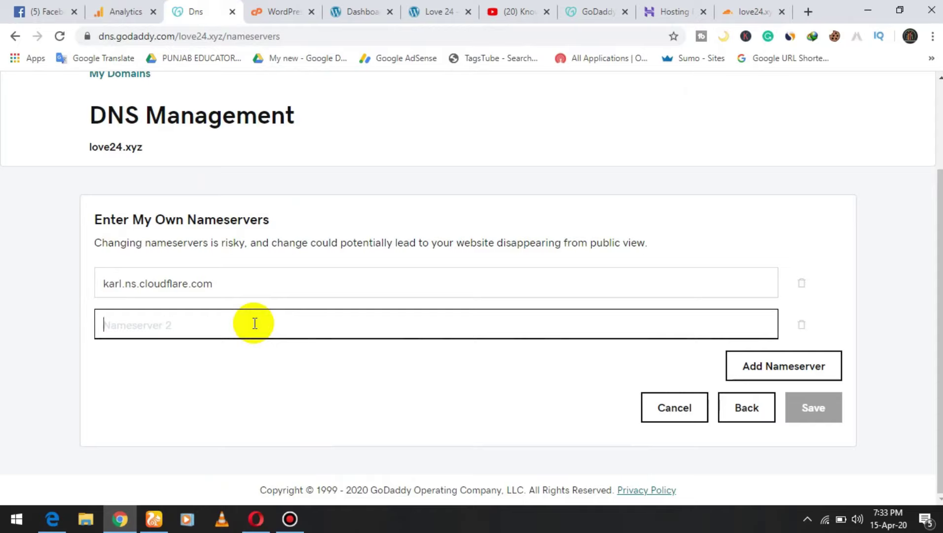
key(ctrl+v)
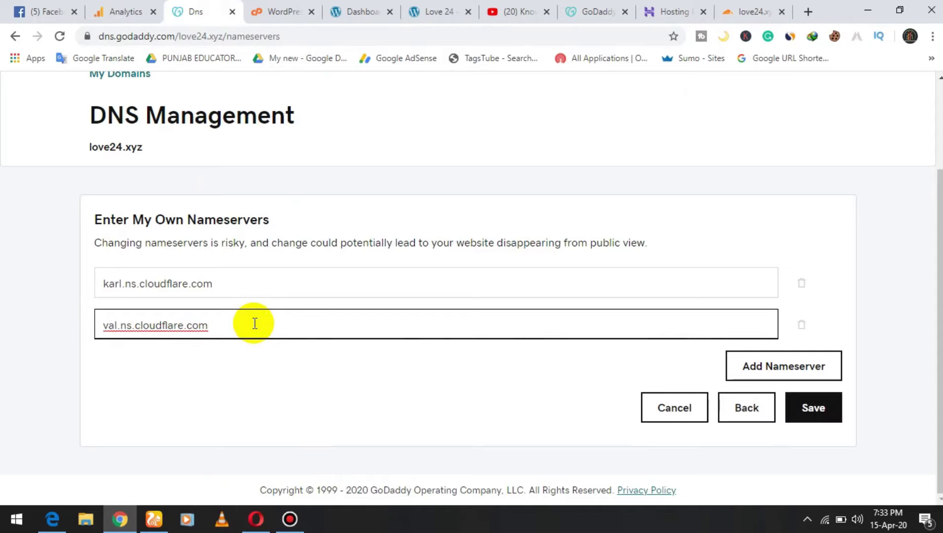
click(801, 414)
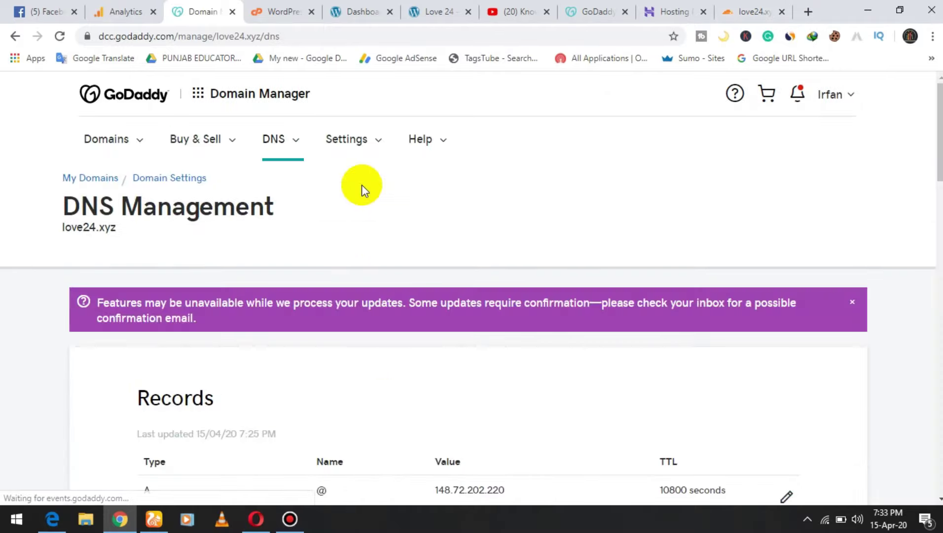
Step: Reload the DNS management page of love24.xyz and check the nameservers now listed for the domain
scroll(361, 187, down, 10)
scroll(364, 195, down, 10)
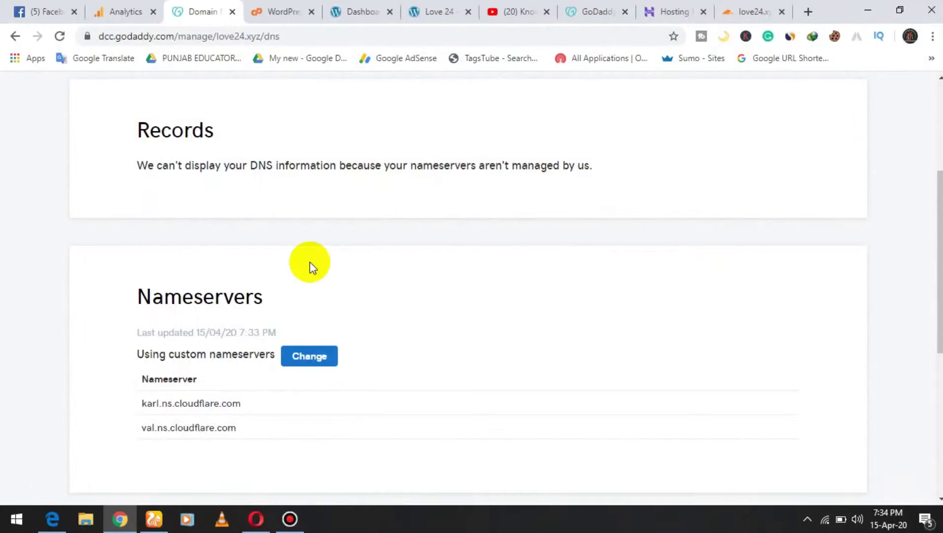
scroll(257, 193, up, 5)
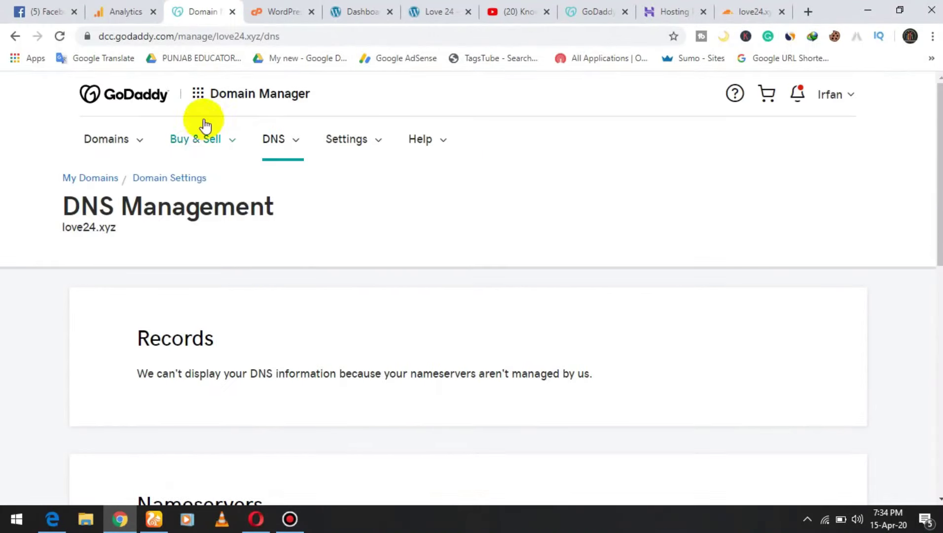
click(61, 35)
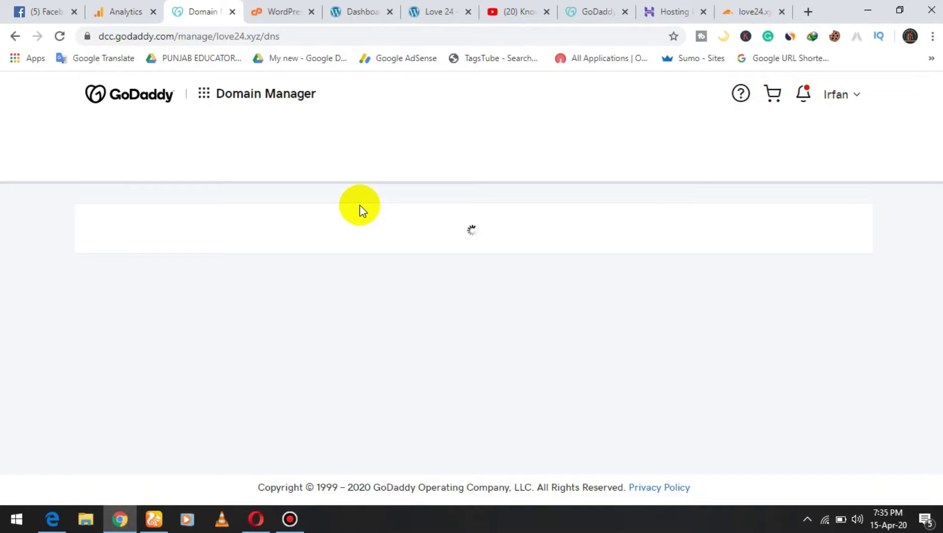
scroll(361, 206, down, 4)
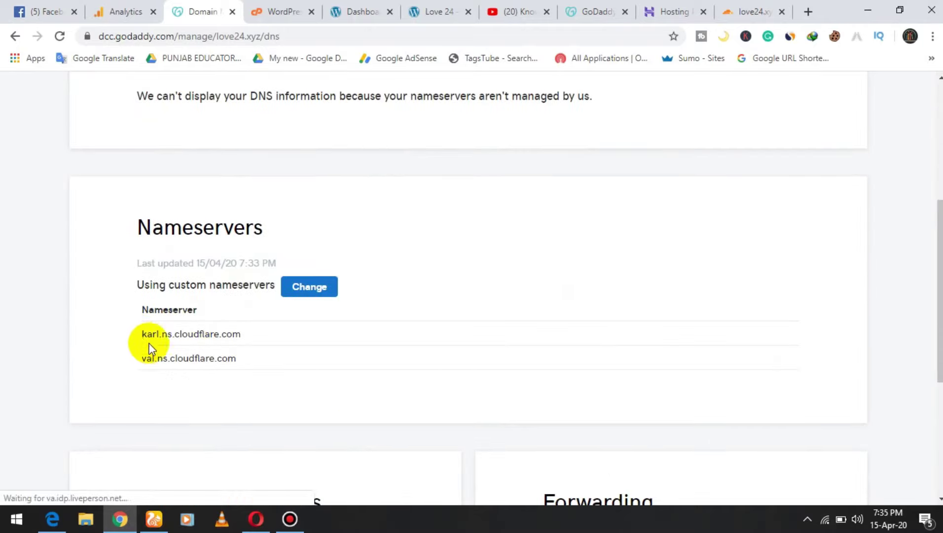
Step: Switch to Cloudflare, confirm the nameserver change as done and turn on Always Use HTTPS for love24.xyz
click(769, 20)
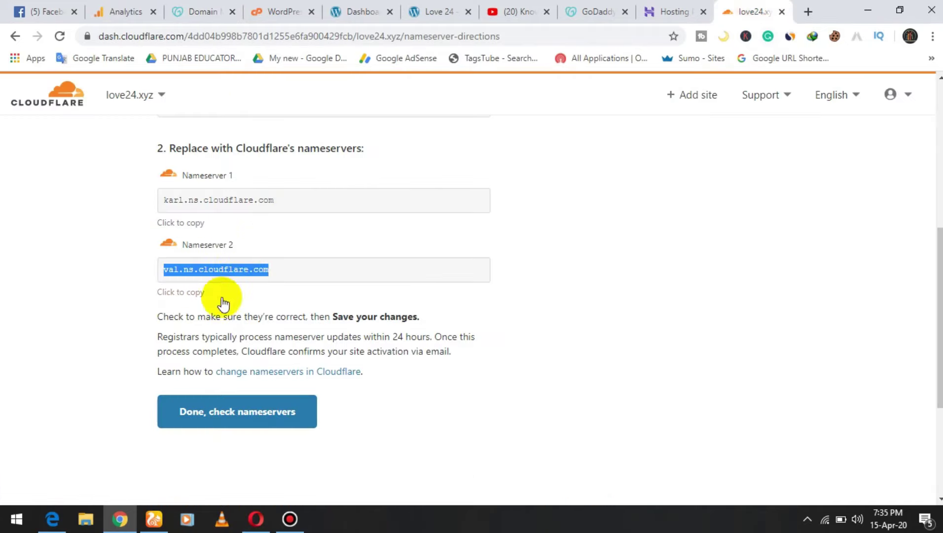
click(236, 414)
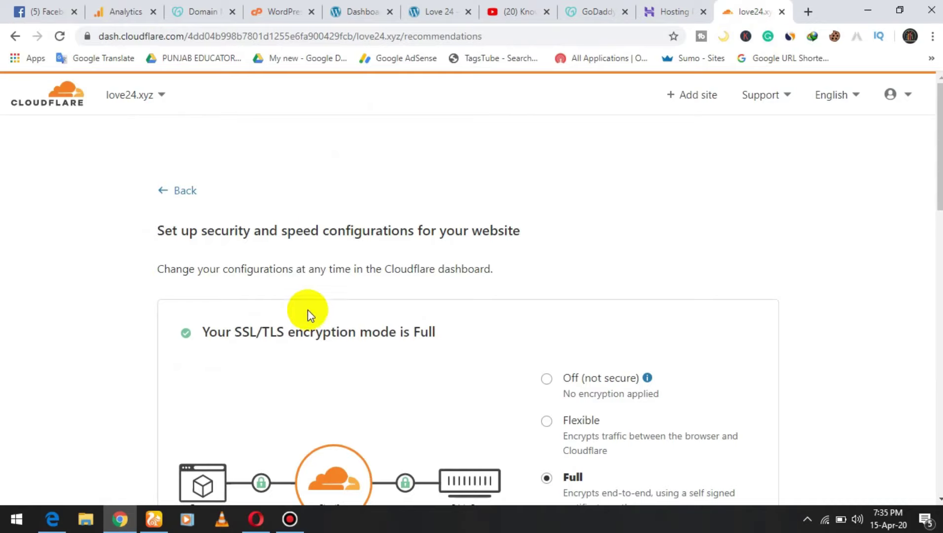
scroll(428, 261, down, 3)
scroll(443, 267, up, 3)
scroll(443, 266, down, 8)
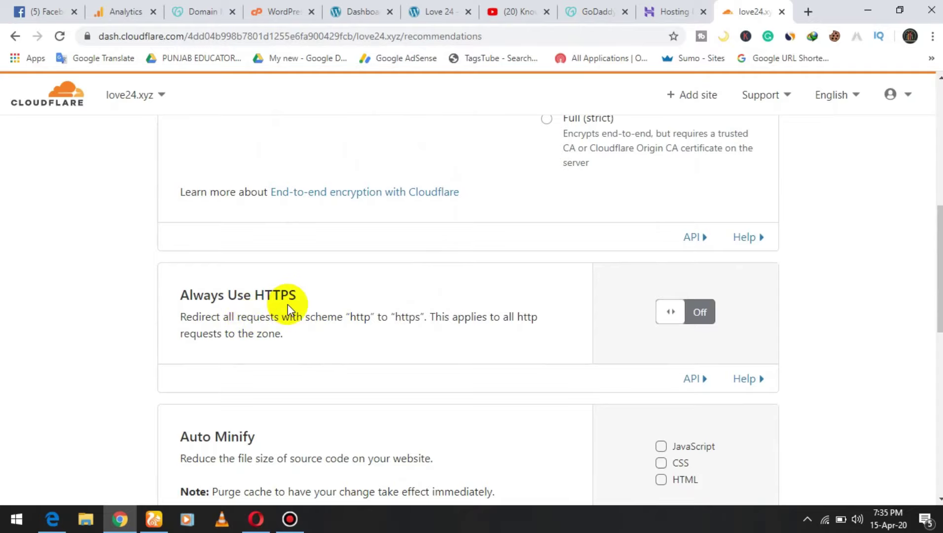
click(668, 314)
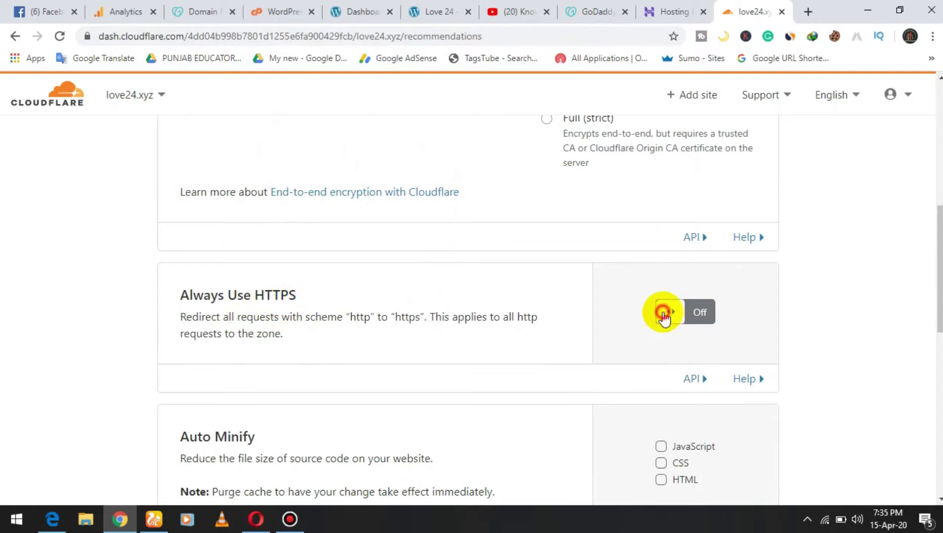
Step: Enable Auto Minify for JavaScript, CSS and HTML, and finish the recommended security and speed configuration
scroll(549, 315, down, 3)
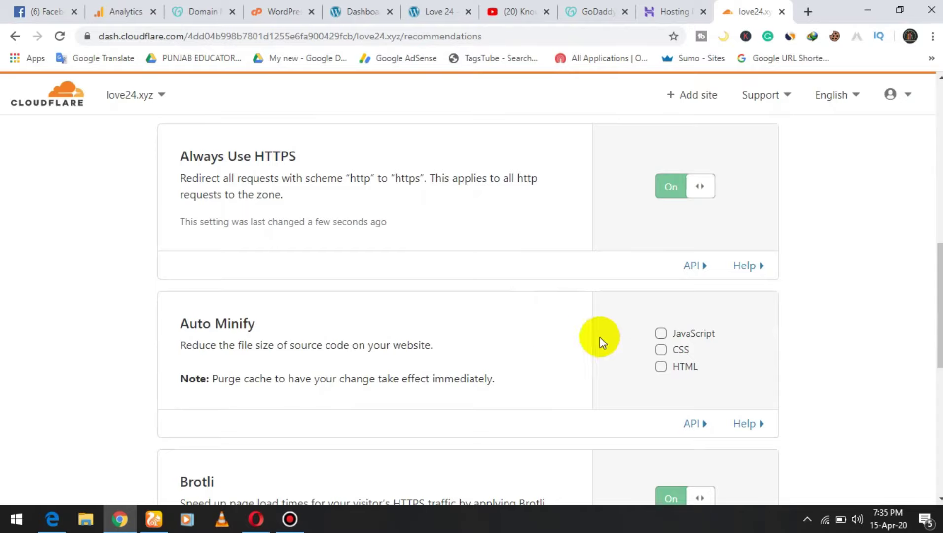
click(662, 334)
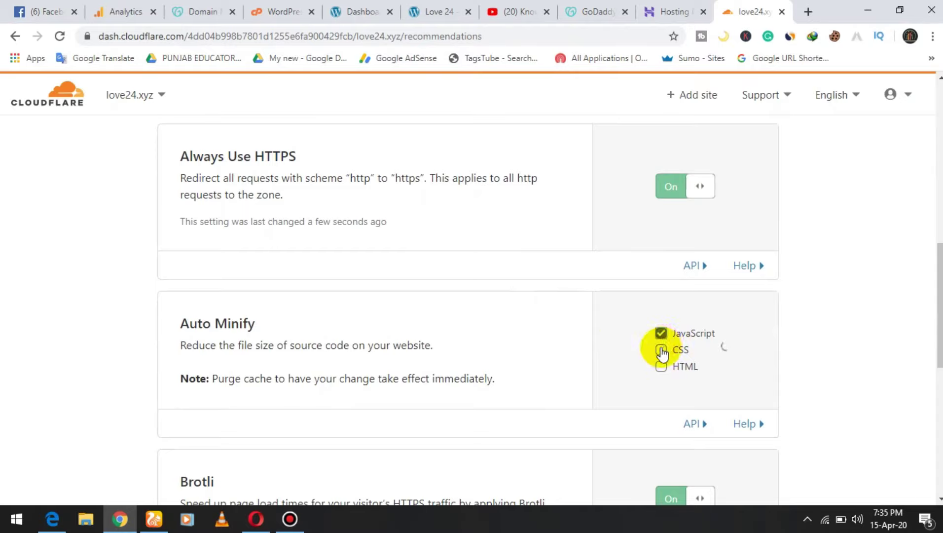
click(663, 381)
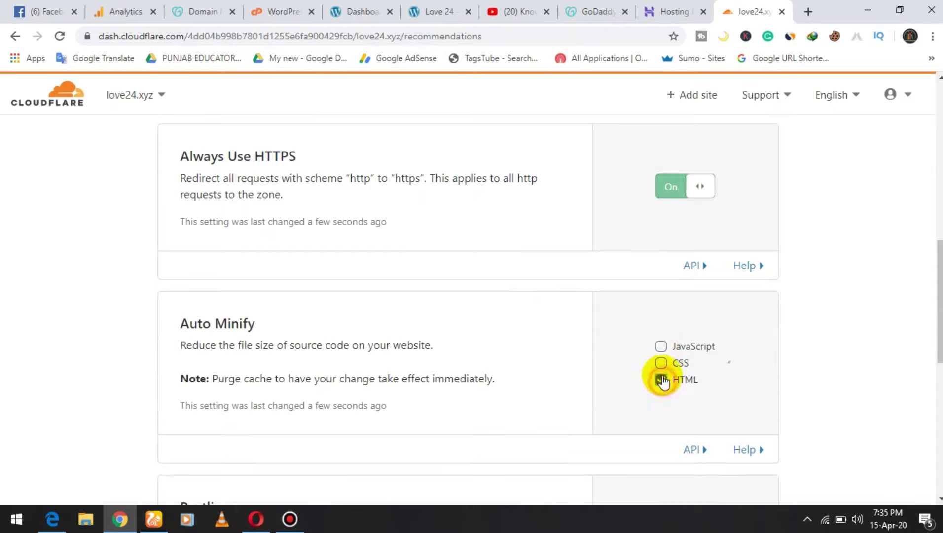
click(661, 364)
click(664, 349)
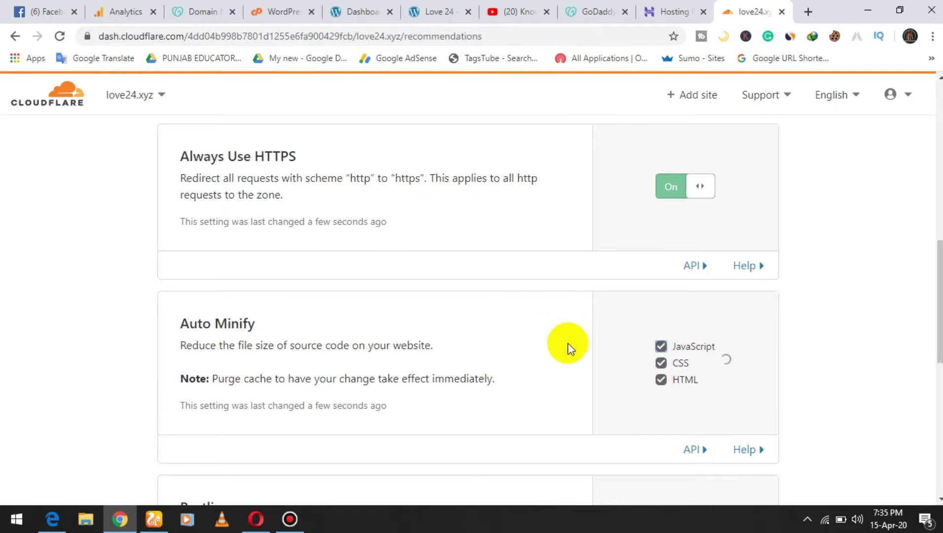
scroll(551, 344, down, 1)
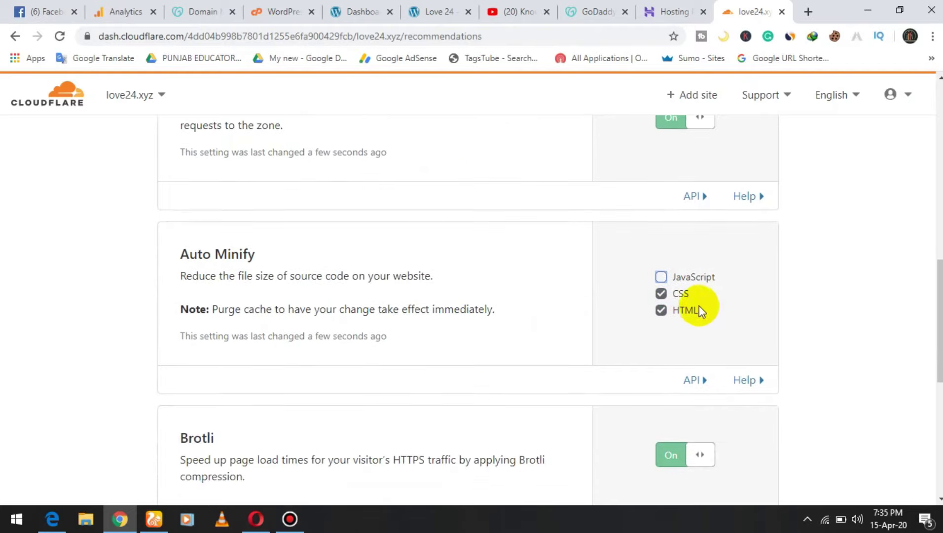
click(662, 277)
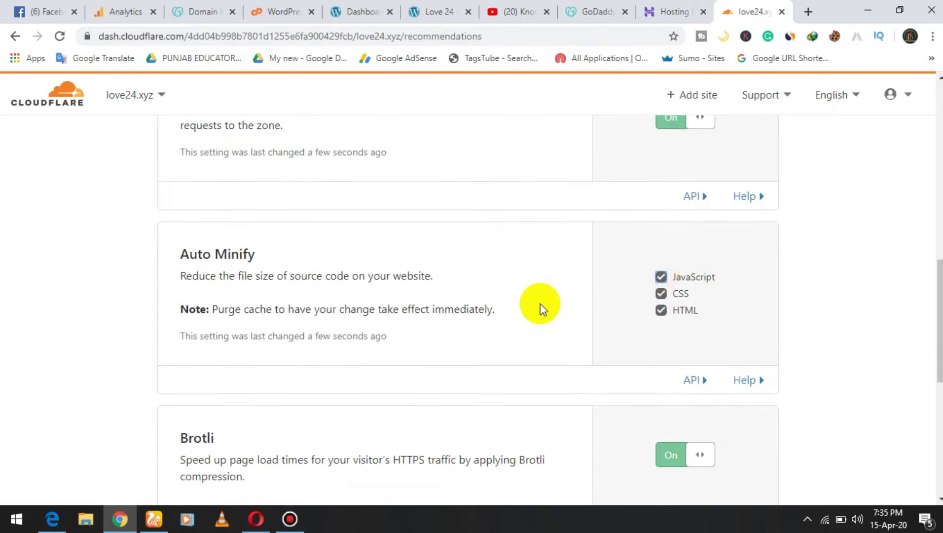
scroll(543, 308, down, 5)
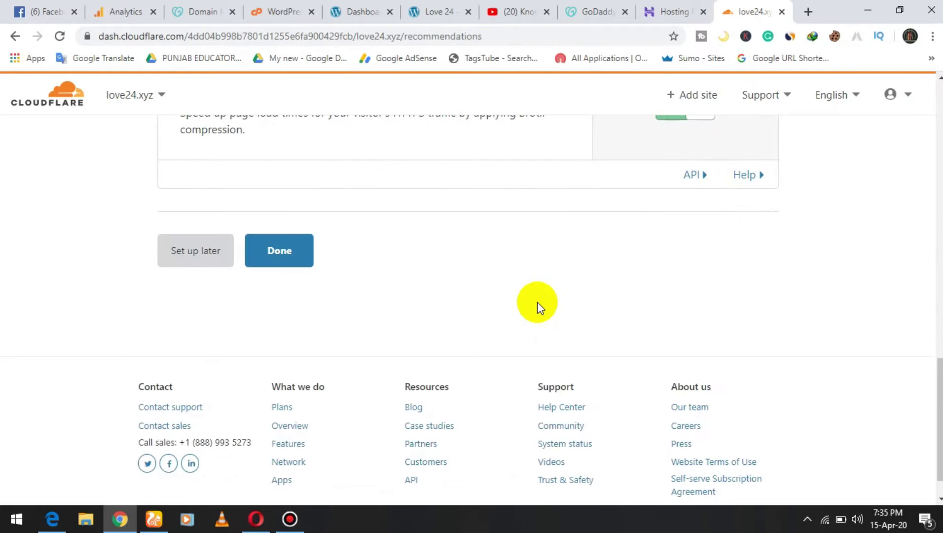
click(281, 258)
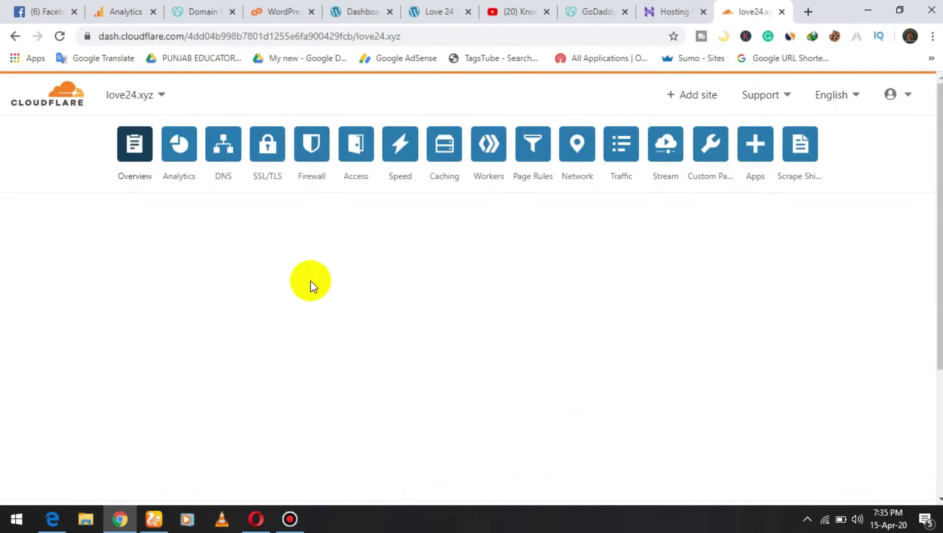
Step: Review the nameserver setup instructions for love24.xyz and request an immediate nameserver re-check
scroll(377, 307, down, 3)
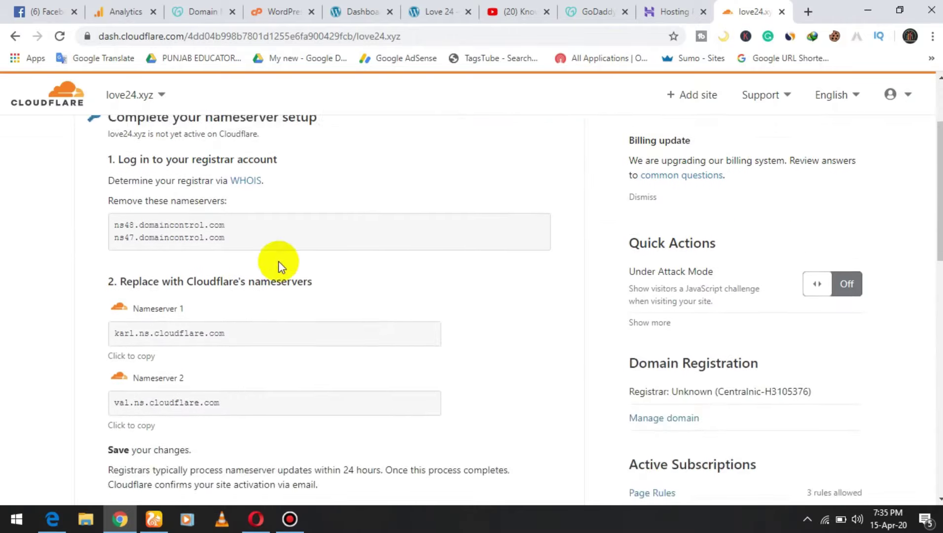
scroll(280, 263, up, 3)
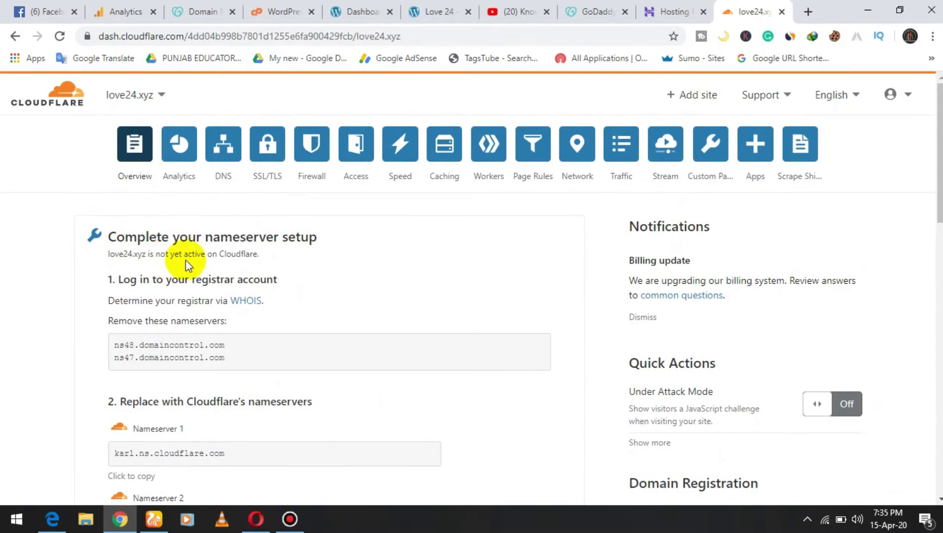
scroll(234, 258, down, 3)
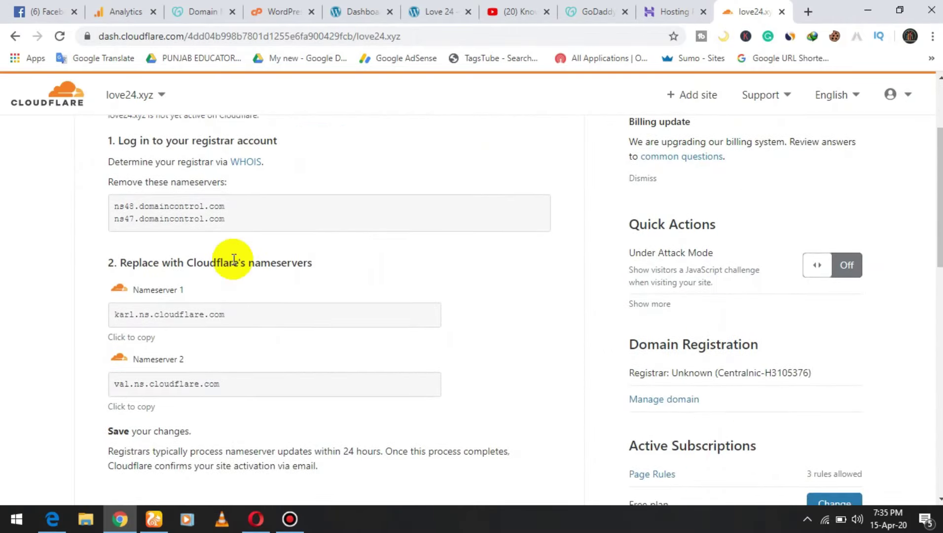
scroll(230, 260, down, 8)
scroll(247, 255, up, 2)
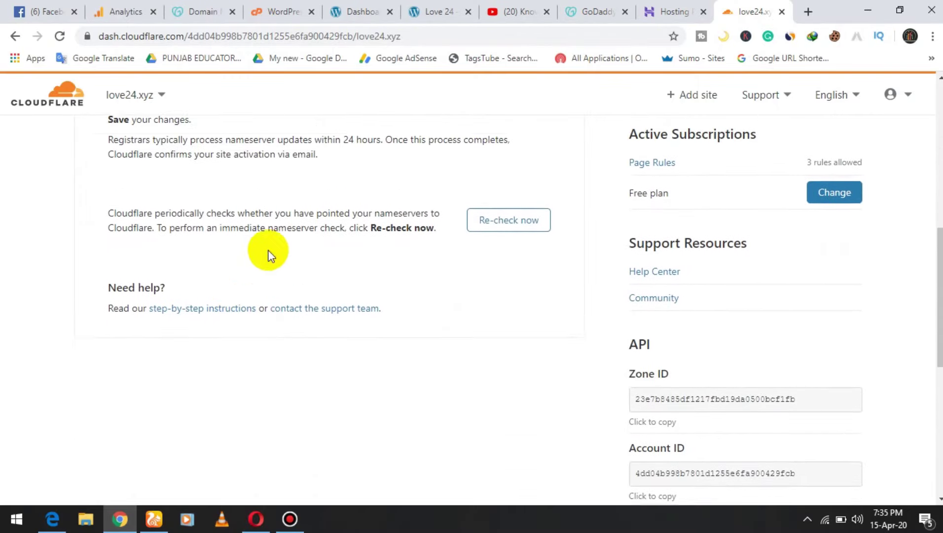
click(502, 268)
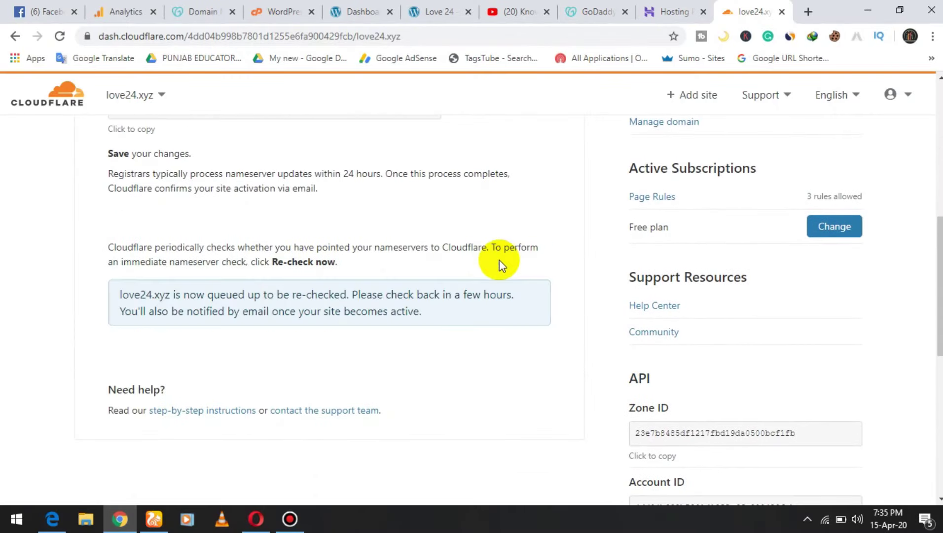
Step: Reload the love24.xyz overview and try to submit the nameserver re-check again, twice in total
scroll(338, 307, up, 2)
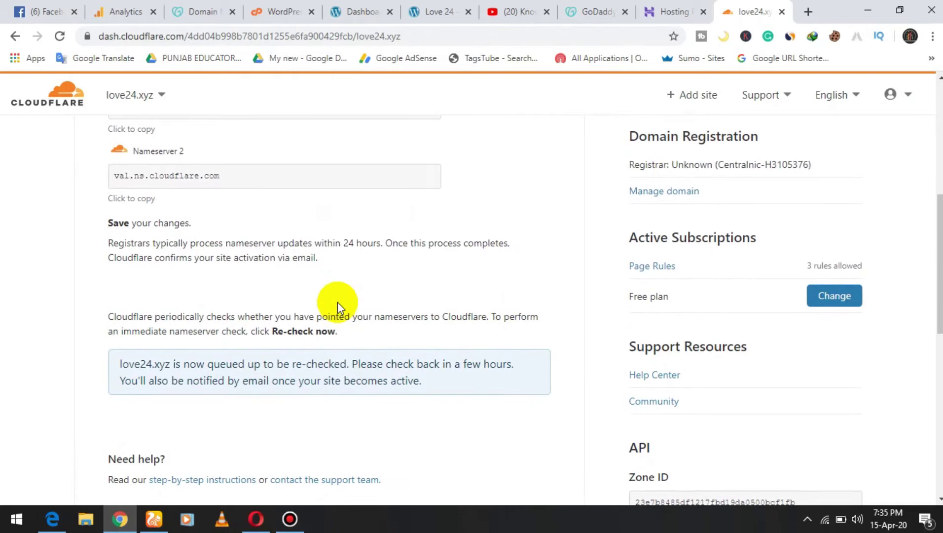
scroll(337, 302, up, 10)
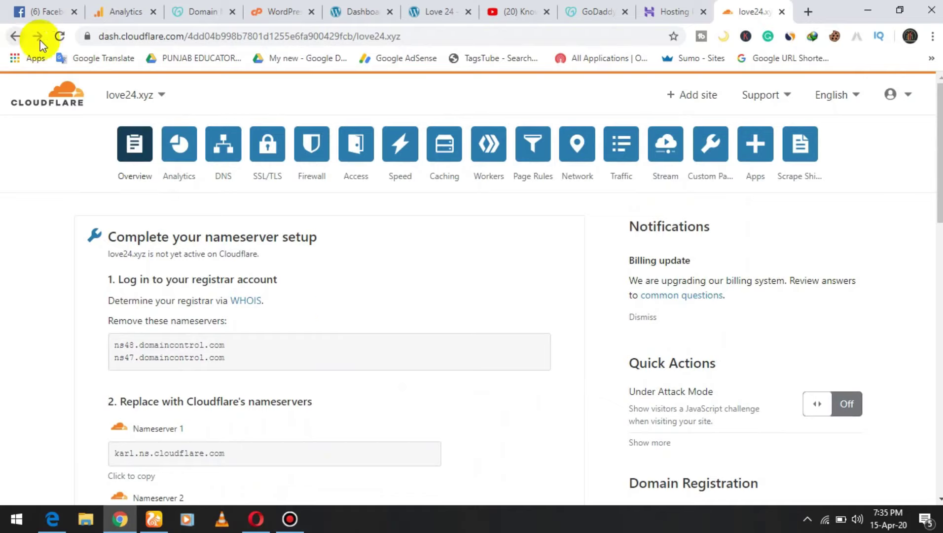
click(59, 36)
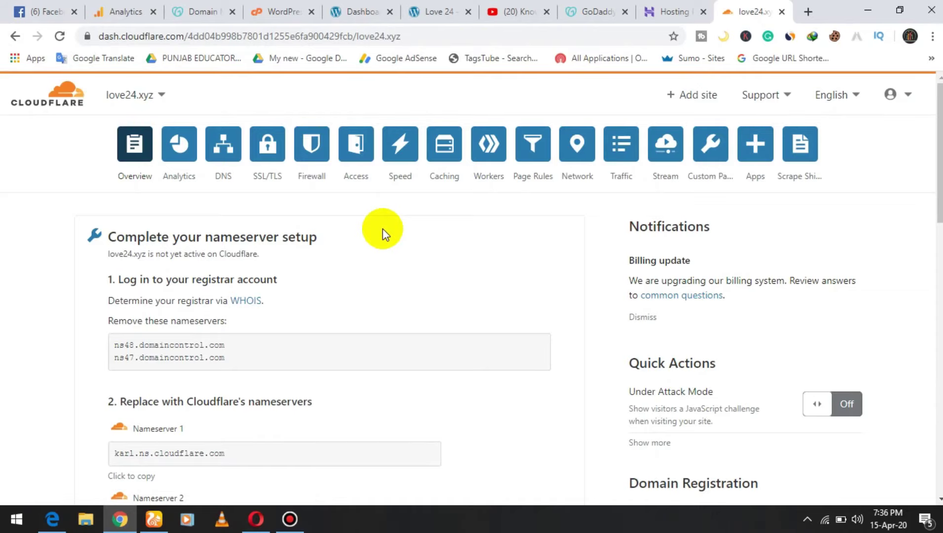
scroll(383, 228, down, 7)
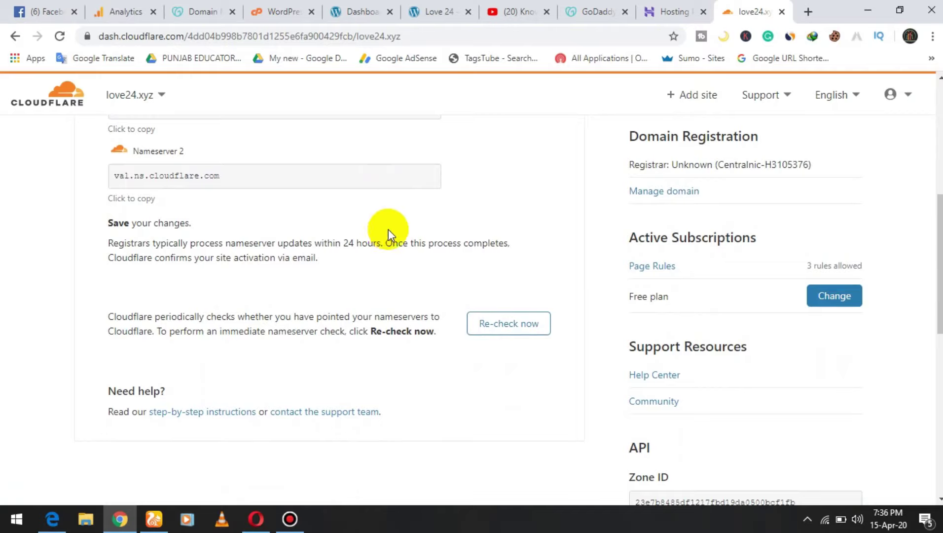
click(519, 324)
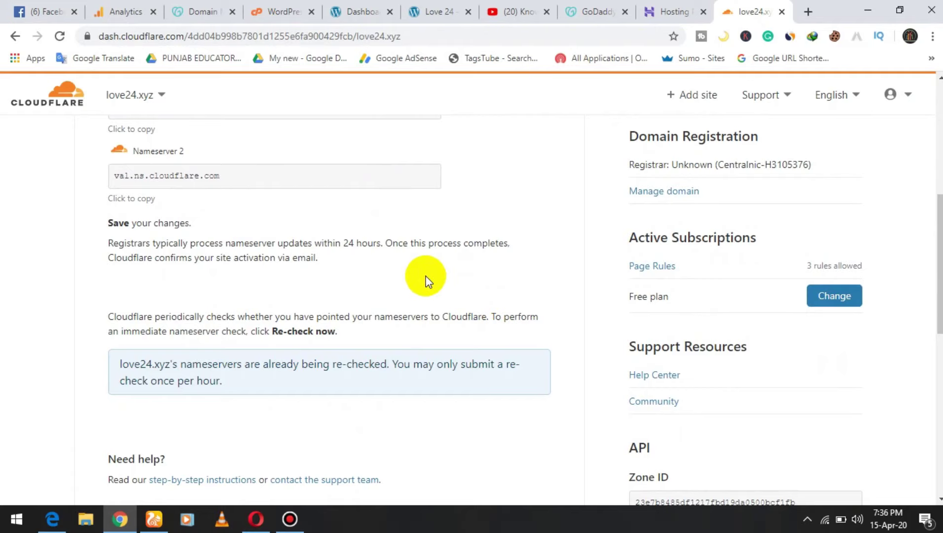
scroll(409, 269, up, 7)
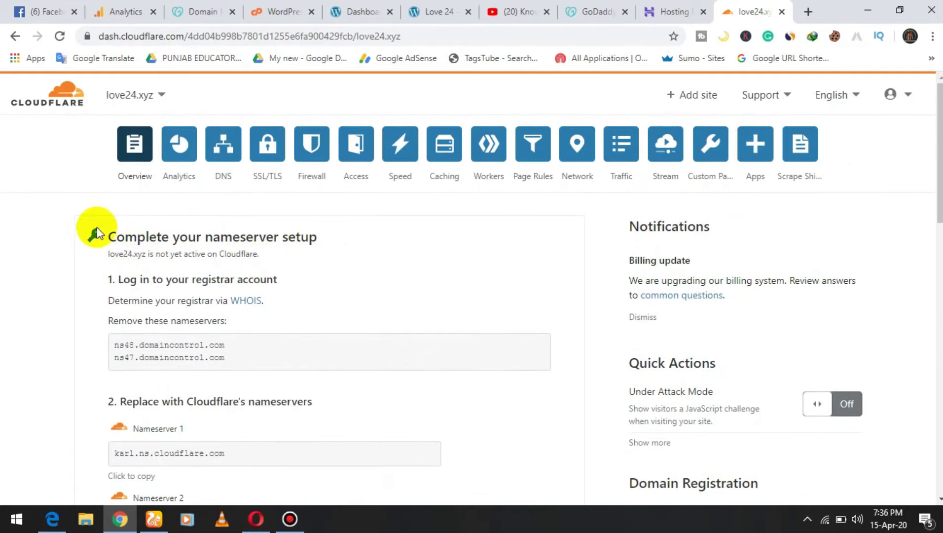
click(62, 36)
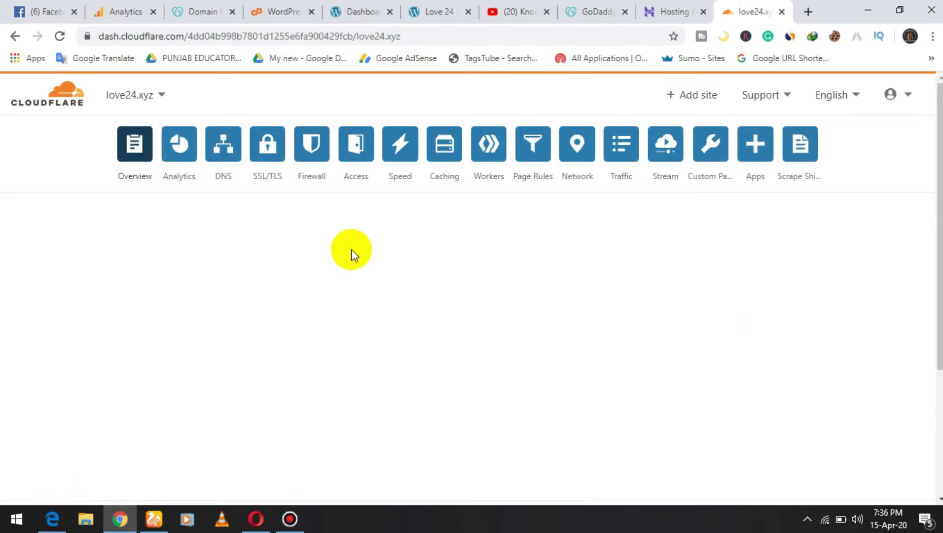
scroll(197, 264, down, 10)
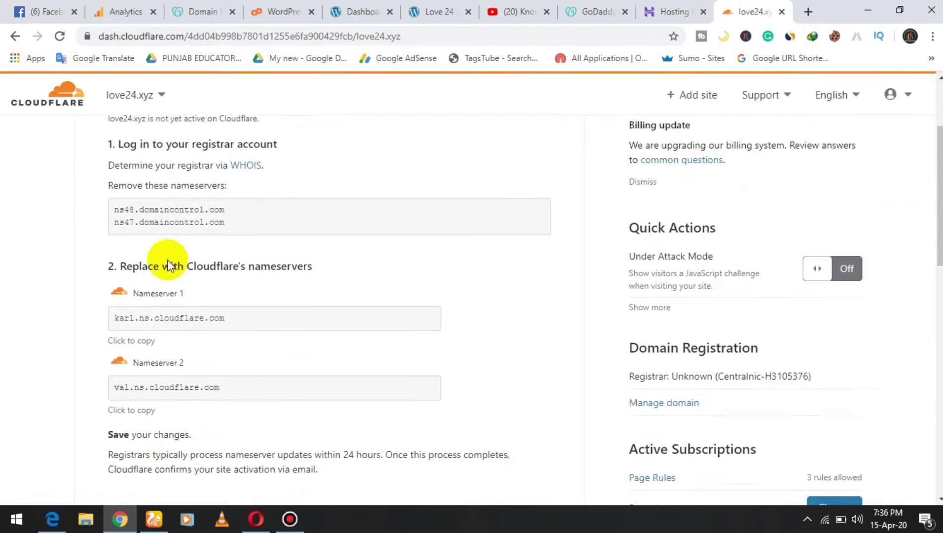
scroll(410, 273, up, 3)
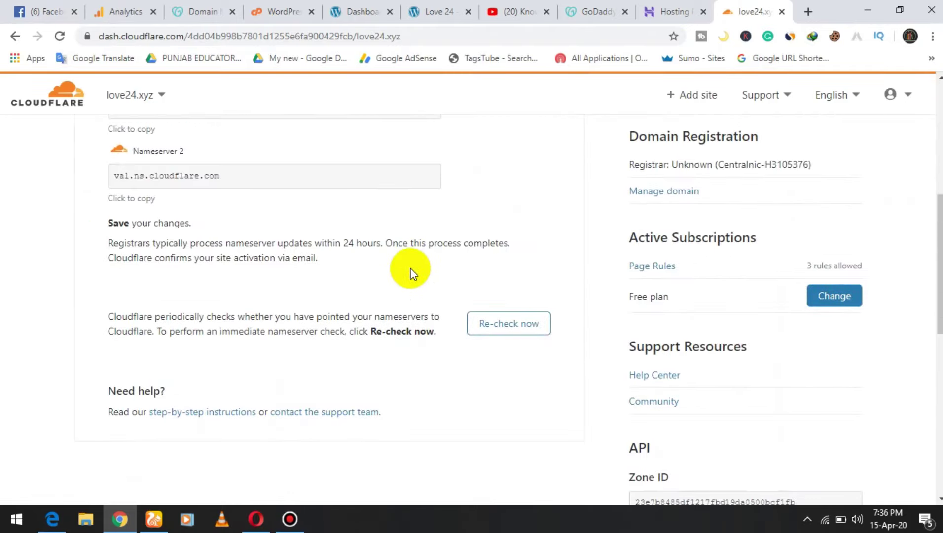
click(517, 329)
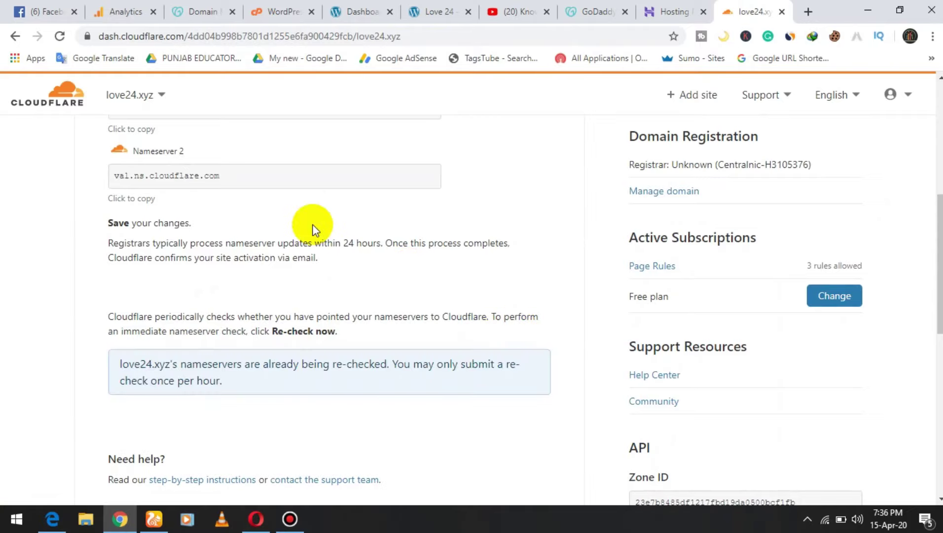
Step: Refresh the love24.xyz overview repeatedly to check the domain's activation status on Cloudflare
scroll(312, 226, up, 7)
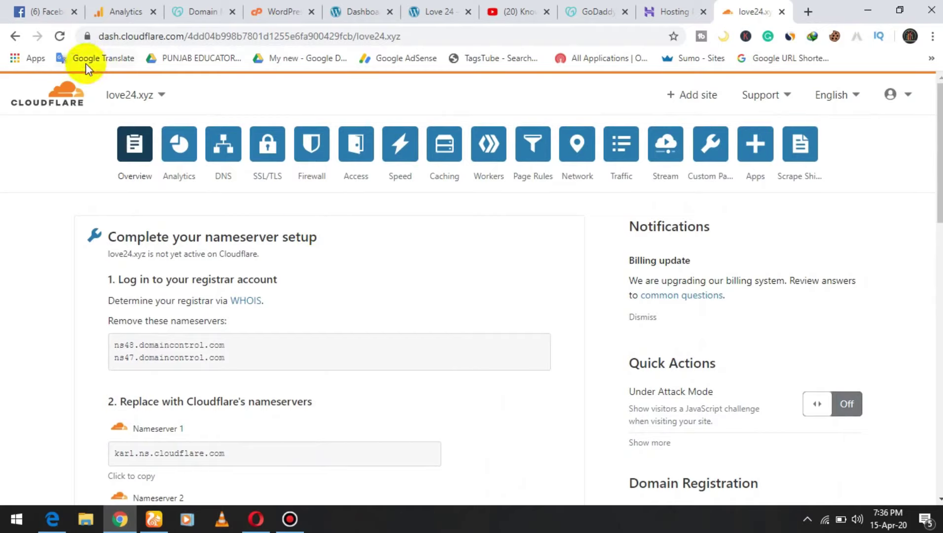
click(59, 36)
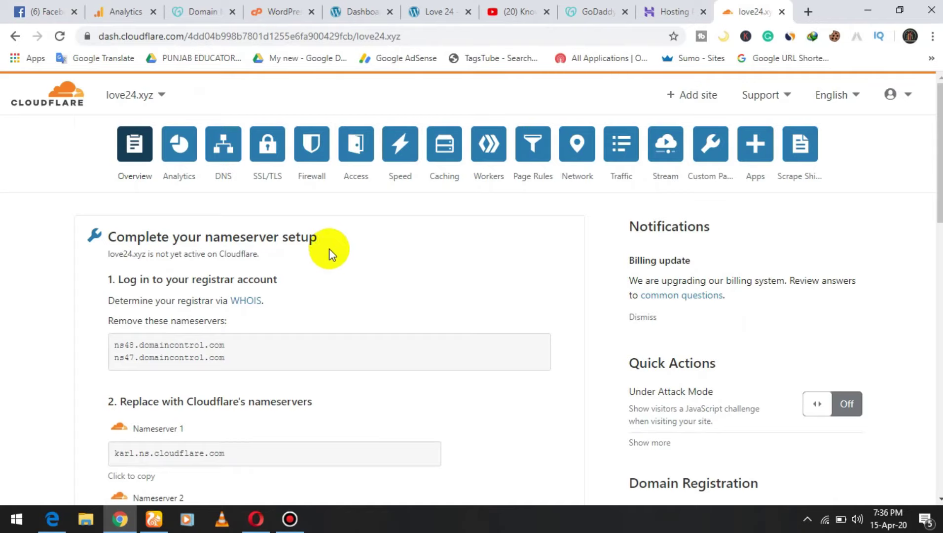
scroll(329, 249, down, 7)
scroll(329, 249, up, 7)
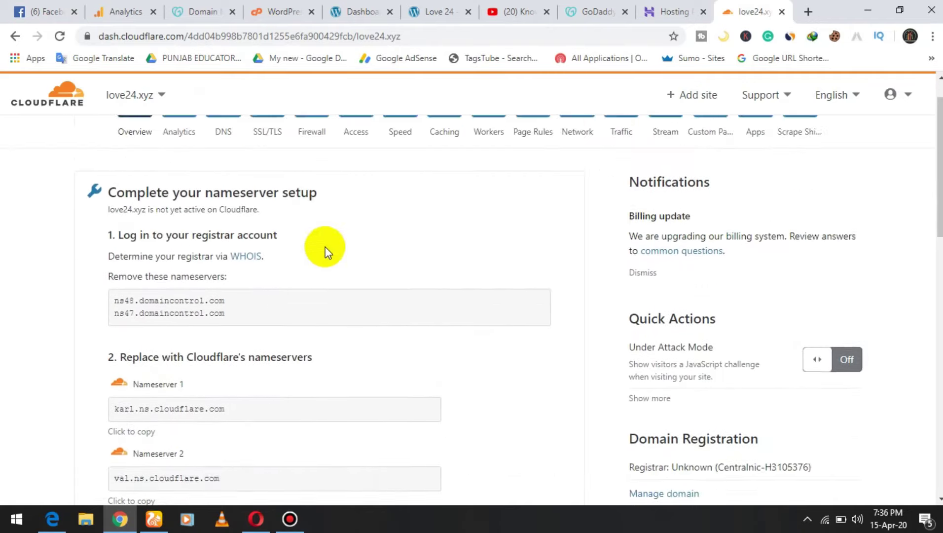
click(60, 35)
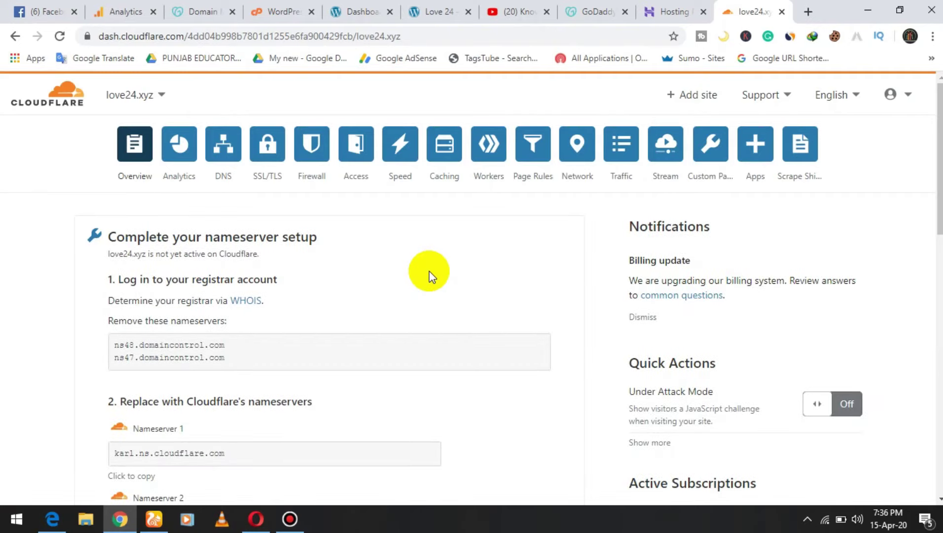
Step: Check the activation status of love24.xyz on its Cloudflare overview and look through the suggested options there
scroll(429, 277, down, 4)
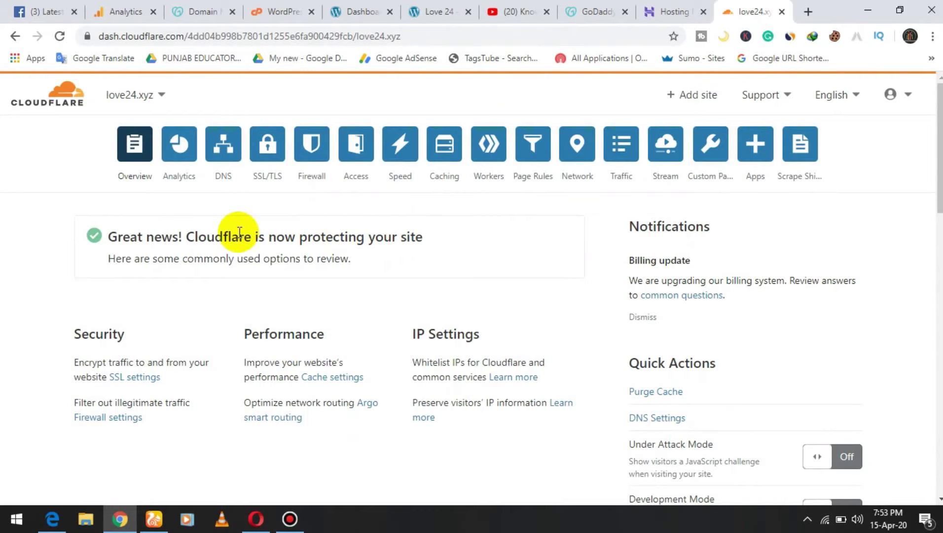
scroll(237, 232, down, 3)
scroll(244, 237, up, 3)
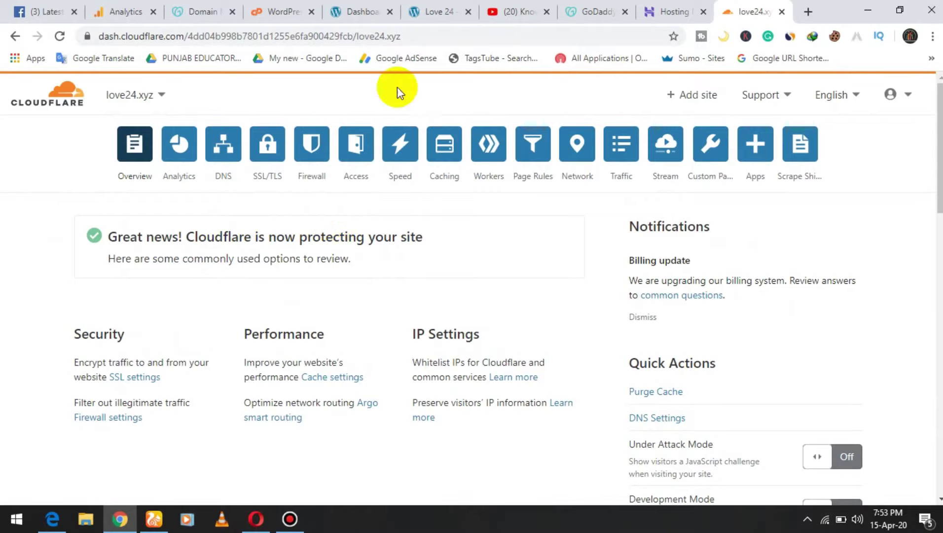
Step: Reload the open love24.xyz homepage twice to check its connection security, and open the domain's analytics in Cloudflare
click(434, 9)
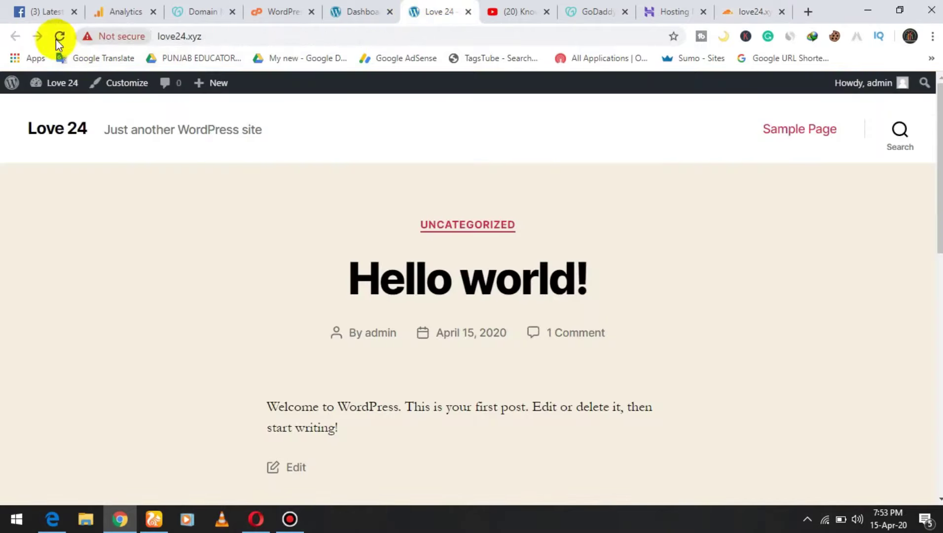
click(65, 38)
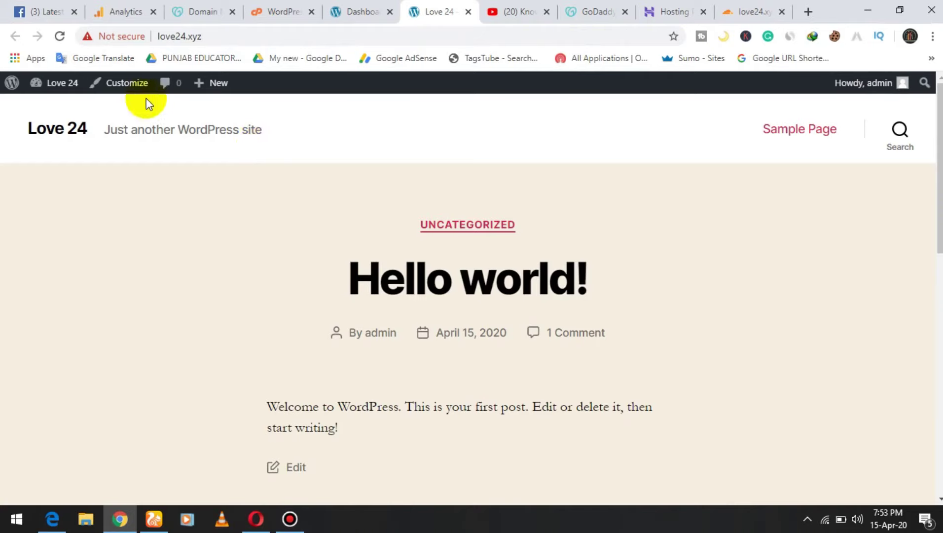
click(60, 36)
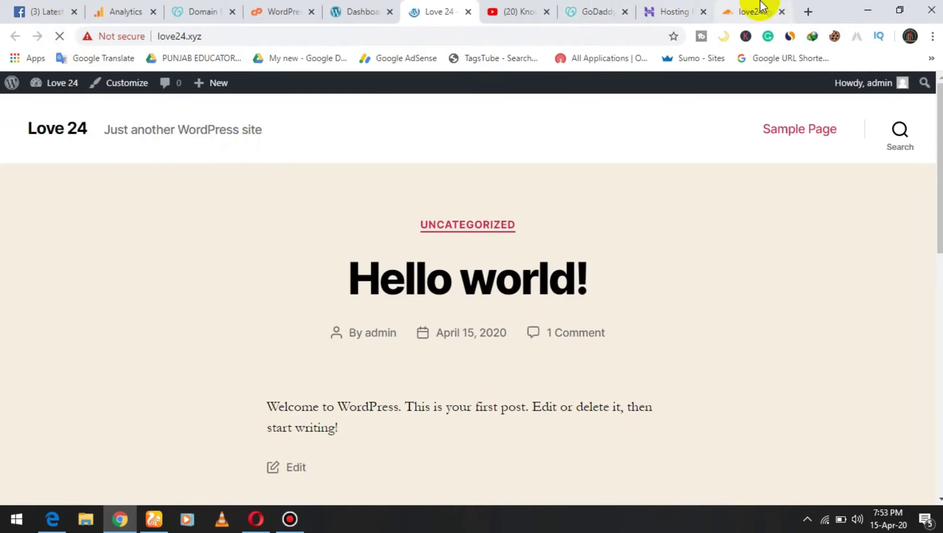
click(749, 11)
click(175, 153)
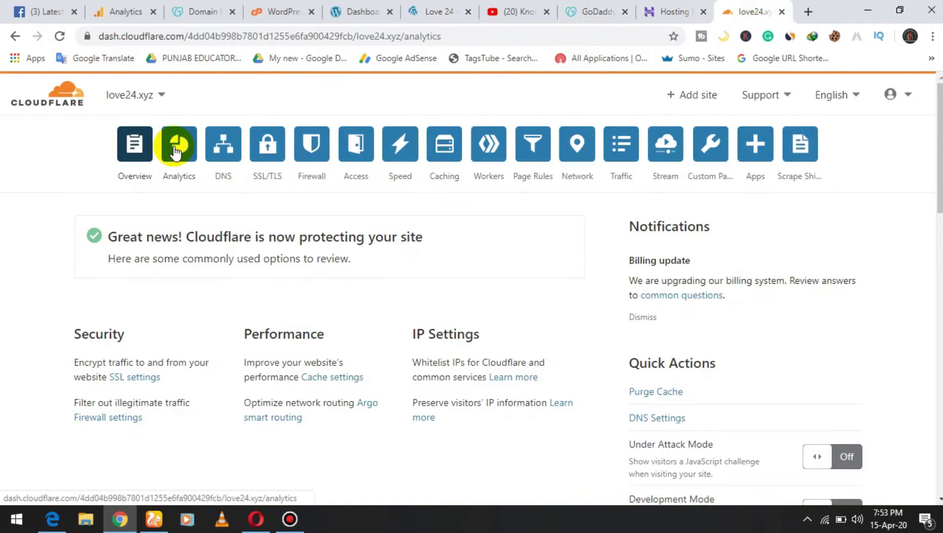
Step: Visit the Love 24 site in a new tab from its WordPress dashboard and look over the homepage
click(348, 11)
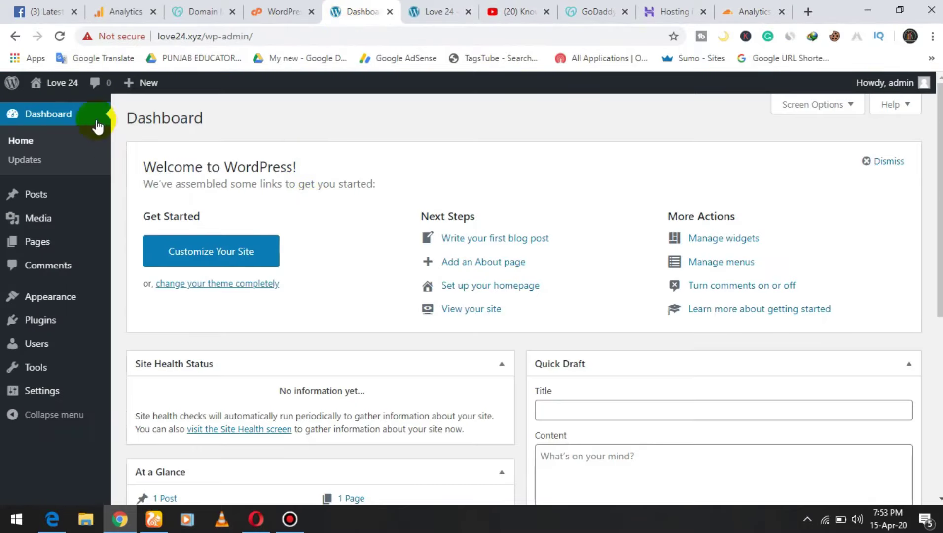
mouse_move(59, 84)
click(52, 106)
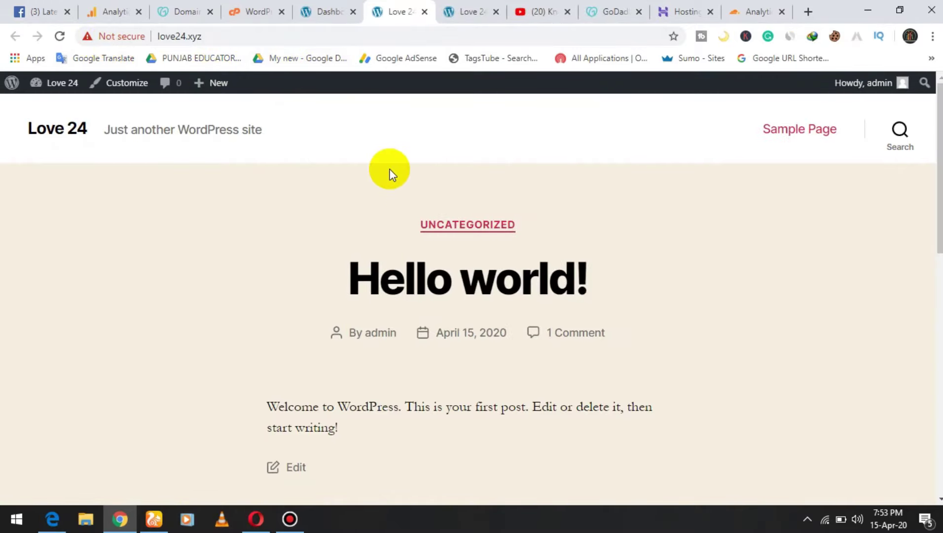
scroll(390, 172, down, 3)
Step: Return to the love24.xyz WordPress dashboard and bring up the Appearance options
click(340, 11)
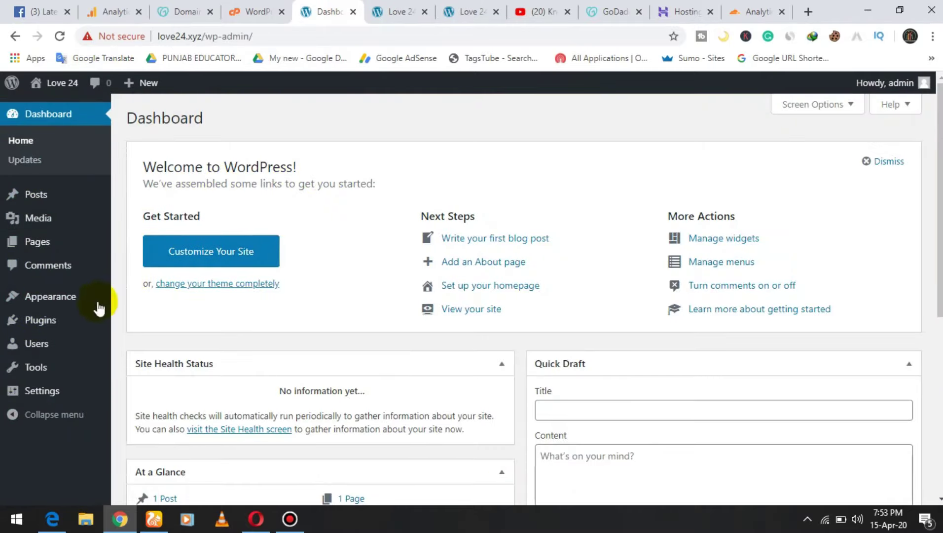
mouse_move(46, 306)
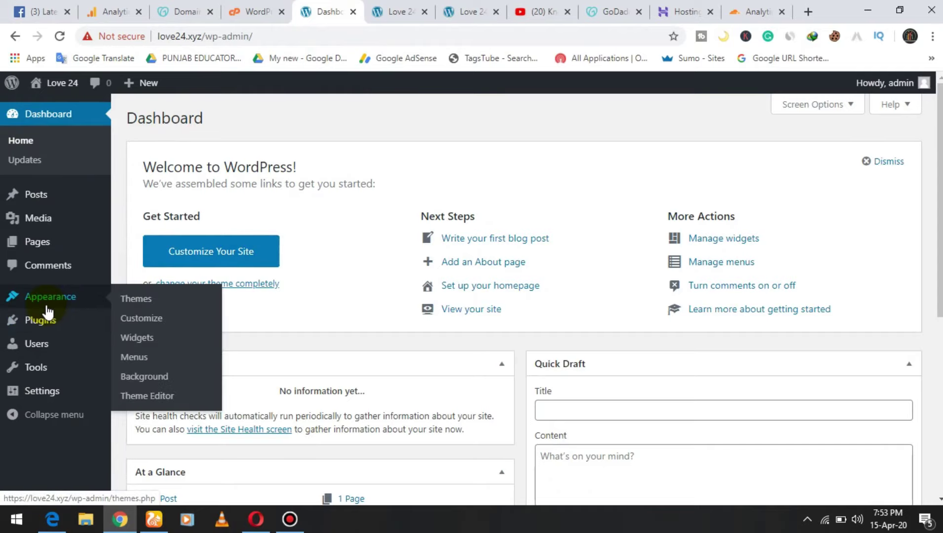